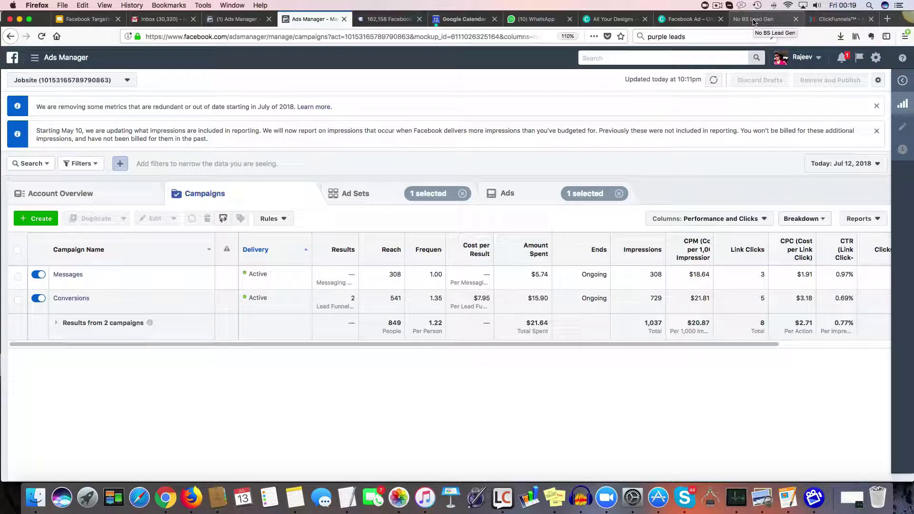
- Examine the No BS Lead Gen squeeze page, from its headline and opt-in form down to the challenge description
click(754, 22)
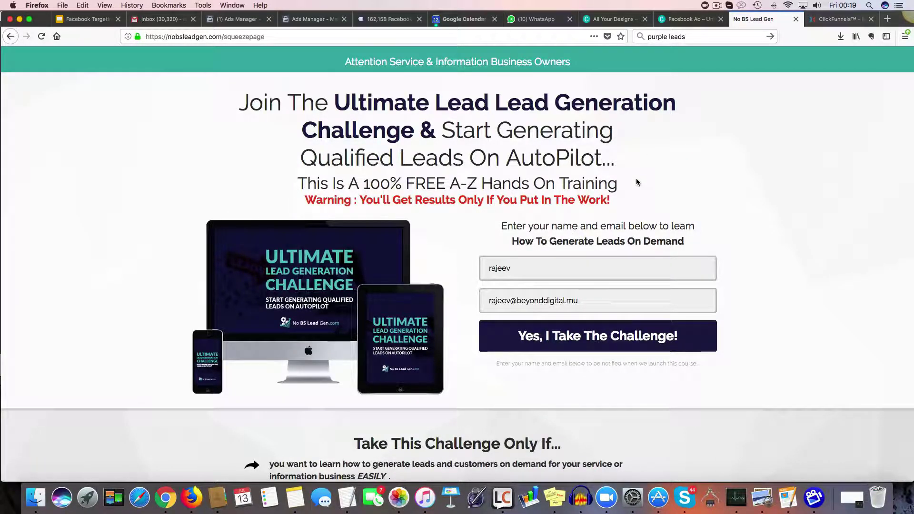
scroll(638, 181, down, 3)
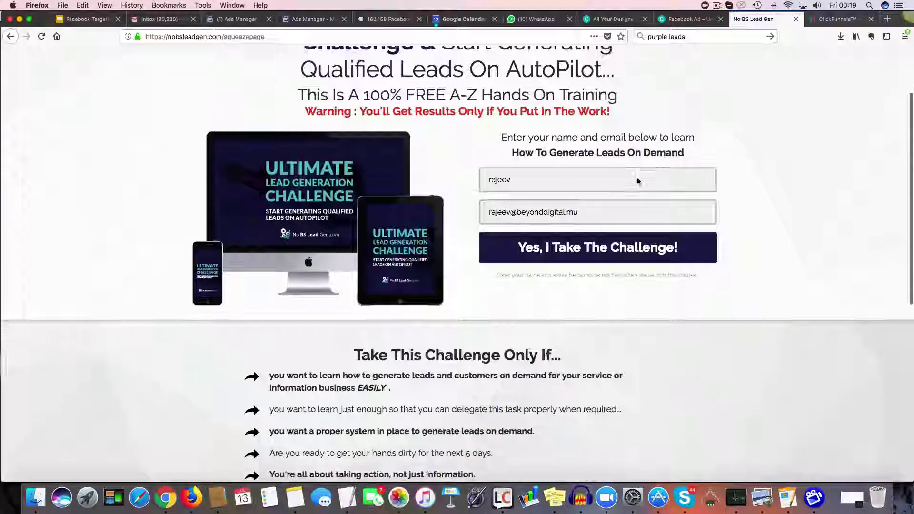
scroll(638, 181, up, 3)
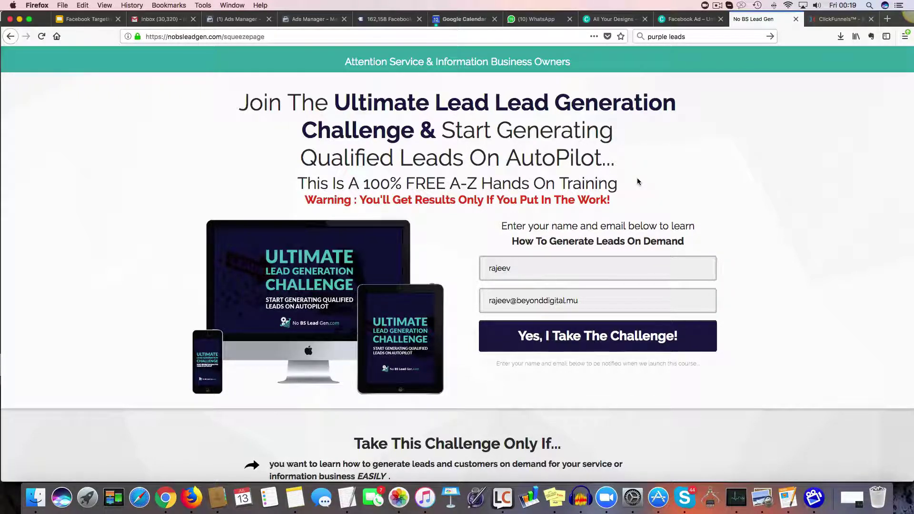
scroll(637, 178, down, 10)
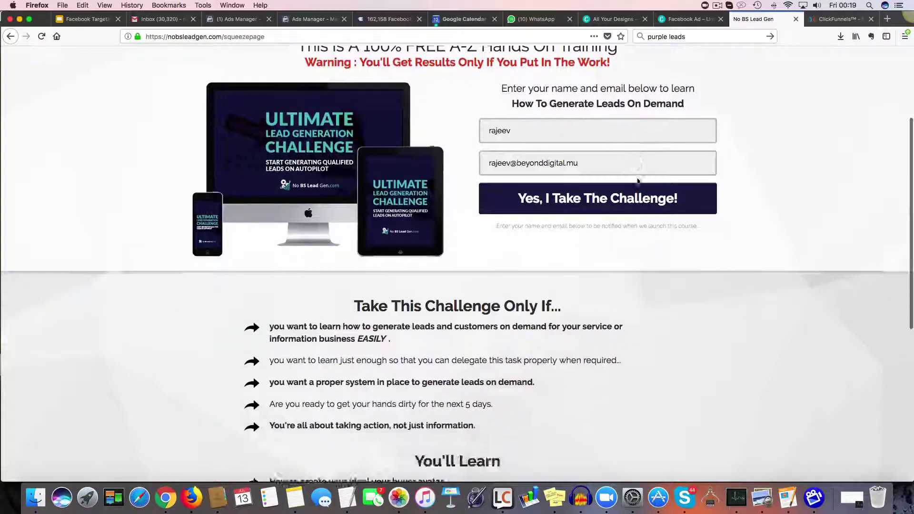
scroll(637, 180, down, 1)
scroll(638, 181, up, 10)
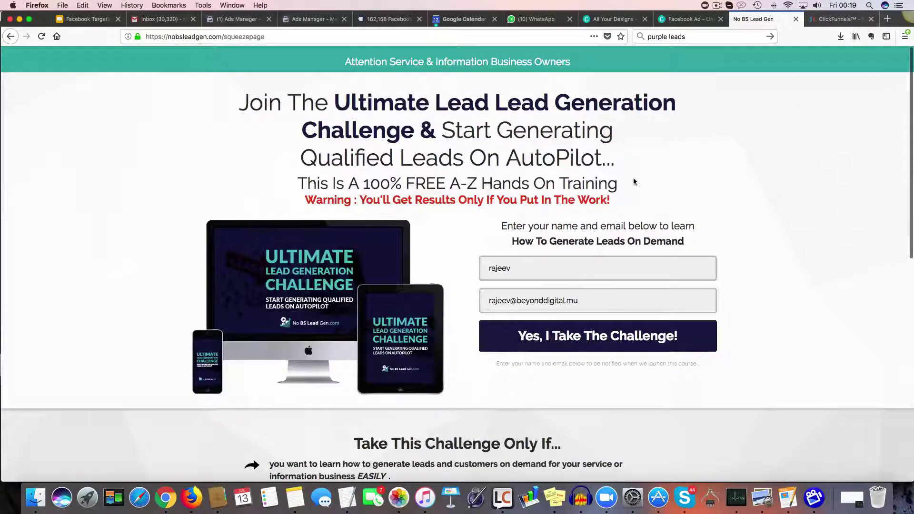
- Switch to ClickFunnels, open the join step's control page in the editor and view its header tracking code
click(840, 19)
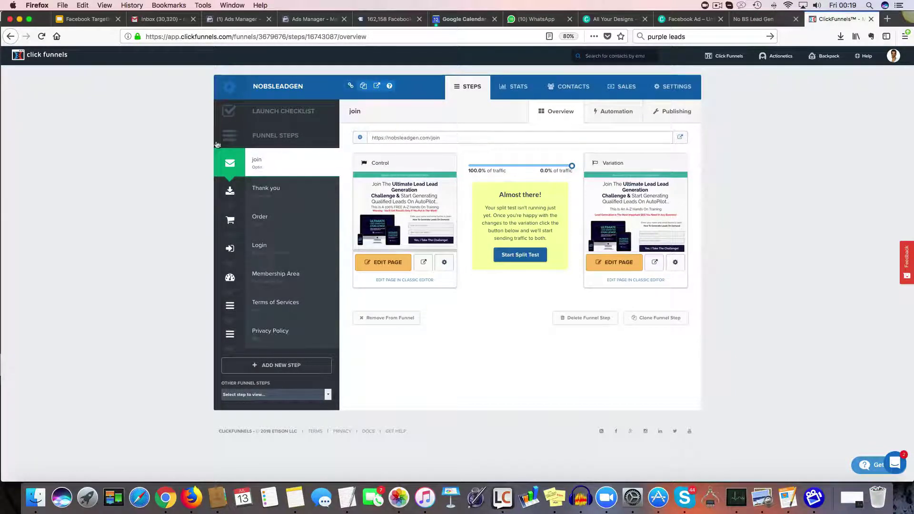
click(391, 264)
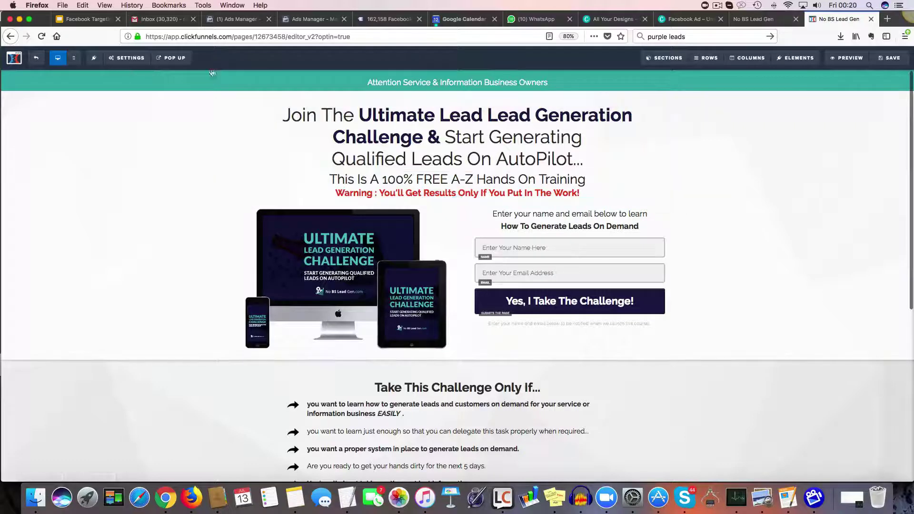
click(127, 57)
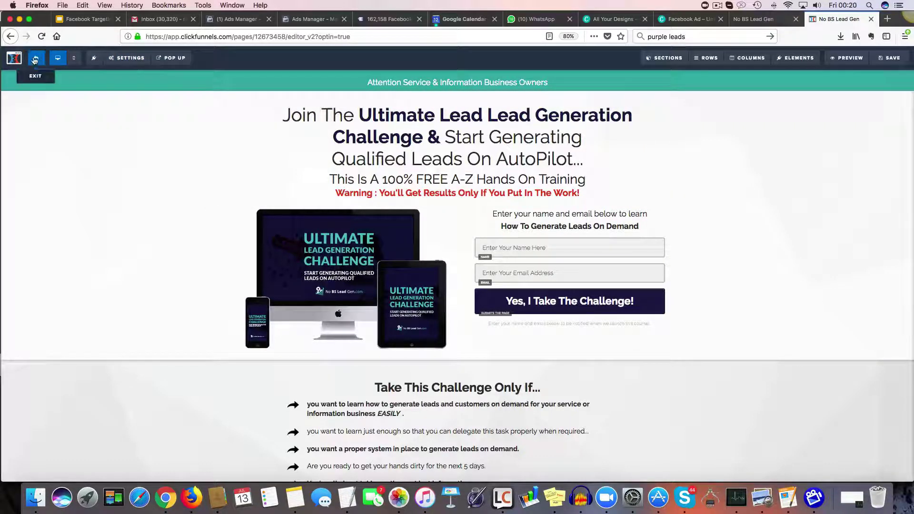
mouse_move(116, 60)
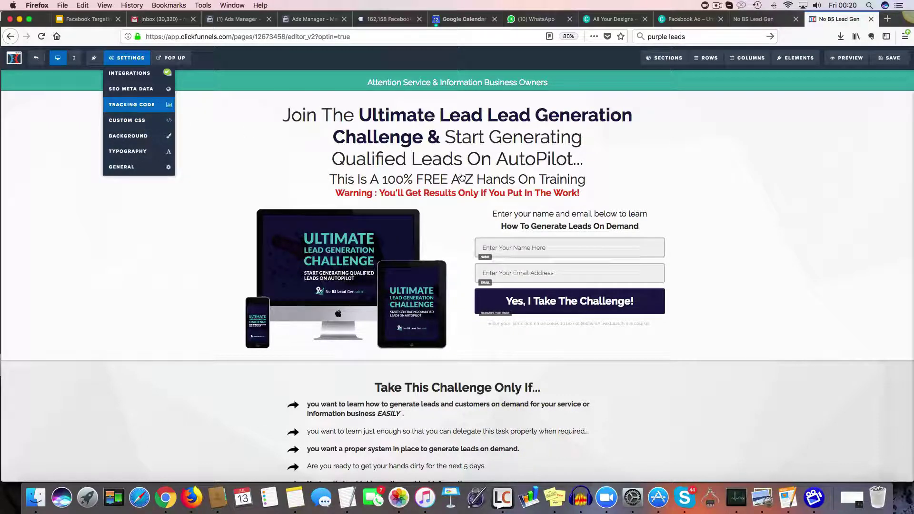
click(141, 105)
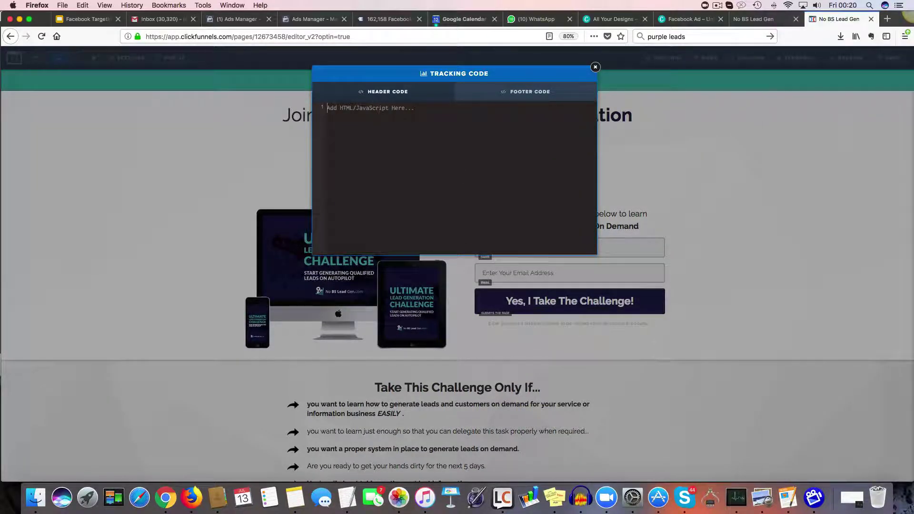
click(384, 105)
click(595, 67)
- Reopen the page's tracking code settings to show the header code area, and close them without changes
mouse_move(179, 64)
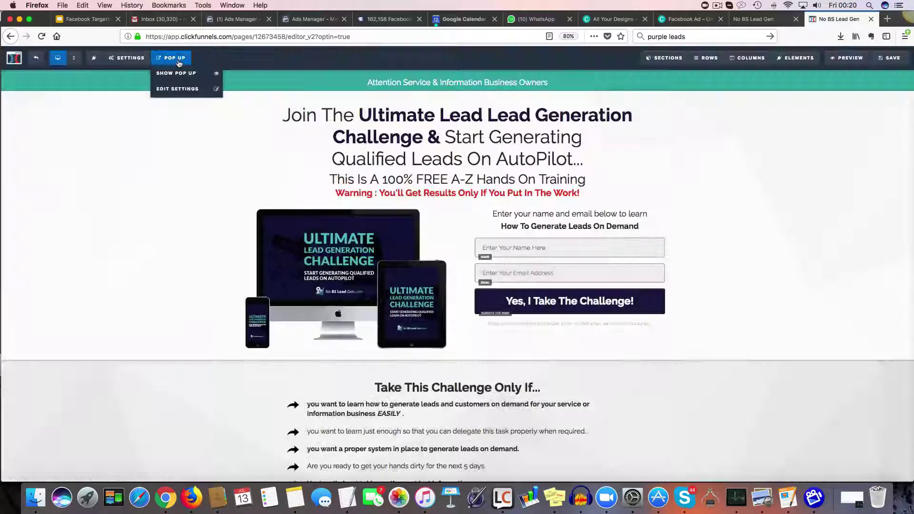
mouse_move(126, 58)
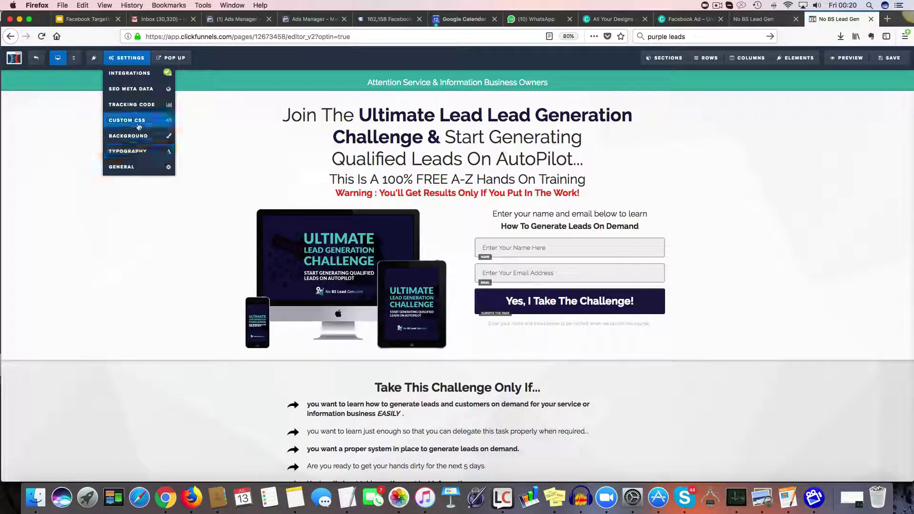
click(139, 106)
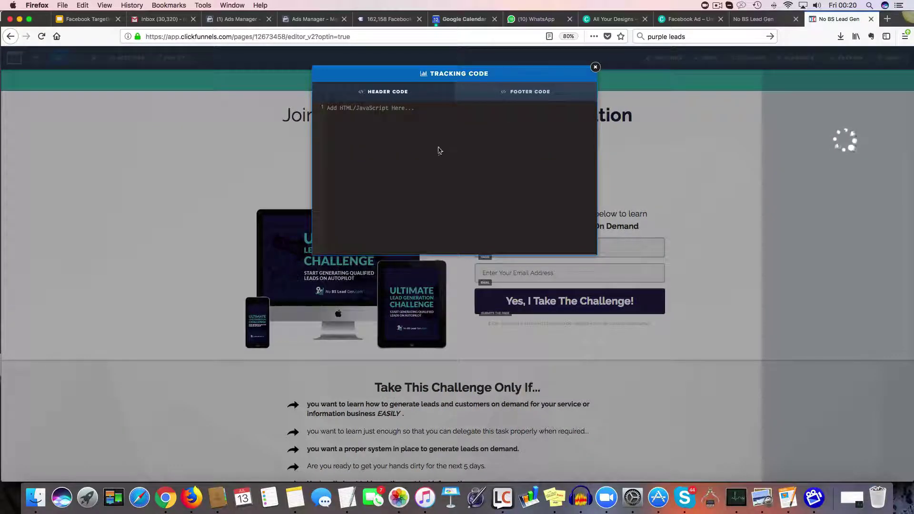
click(358, 132)
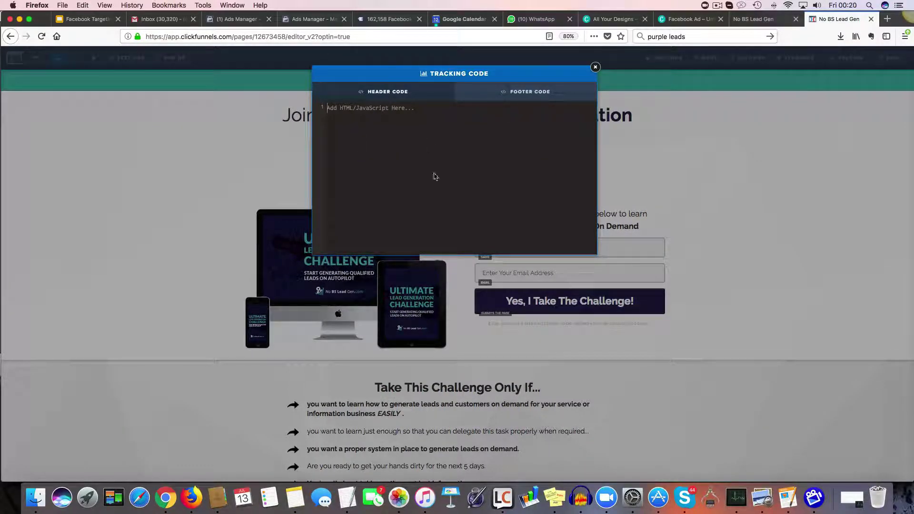
click(595, 67)
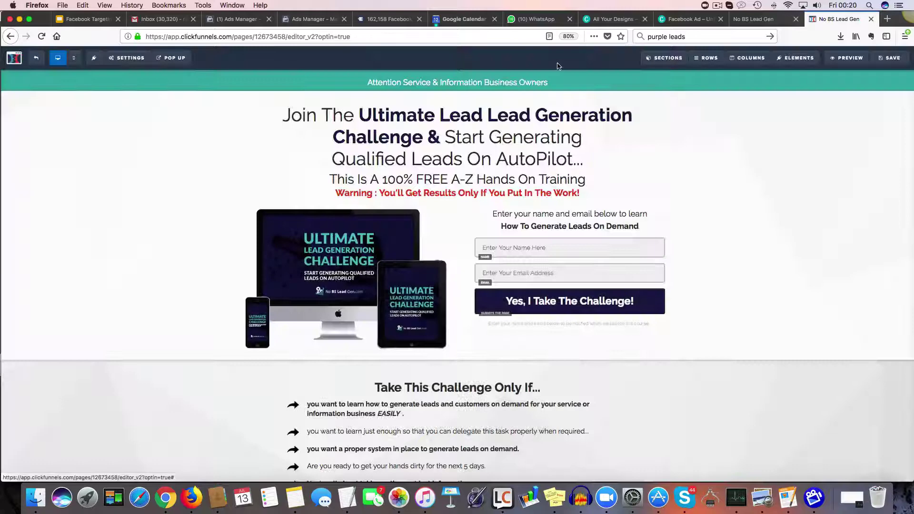
- Leave the page editor and review the head tracking code and remaining options in the NOBSLEADGEN funnel settings
click(16, 57)
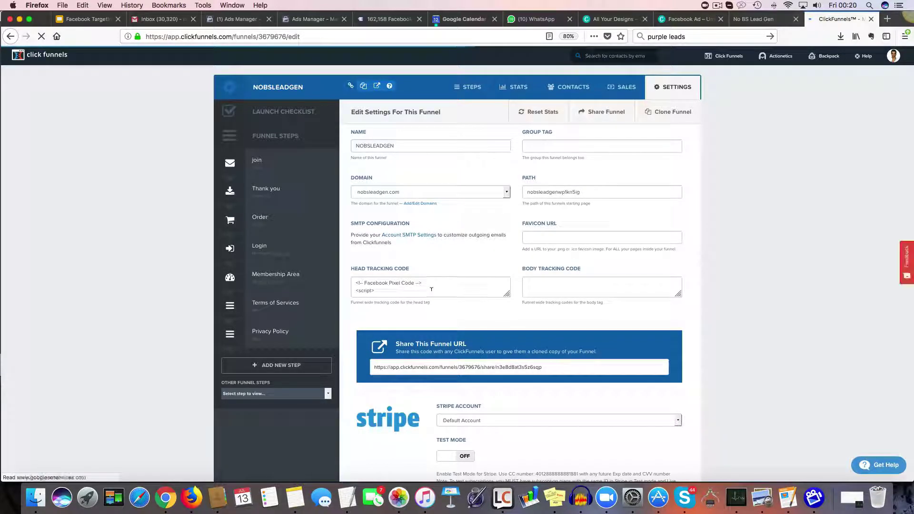
click(432, 286)
scroll(432, 285, down, 5)
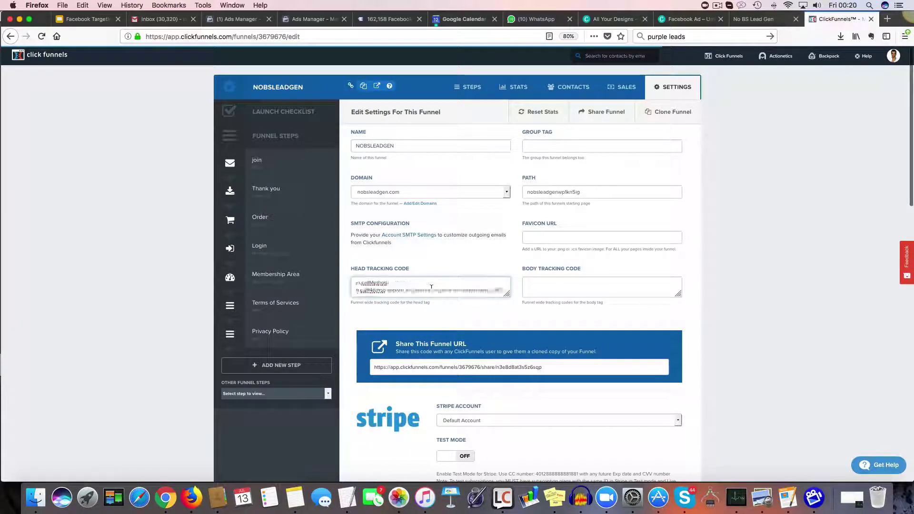
scroll(431, 285, down, 6)
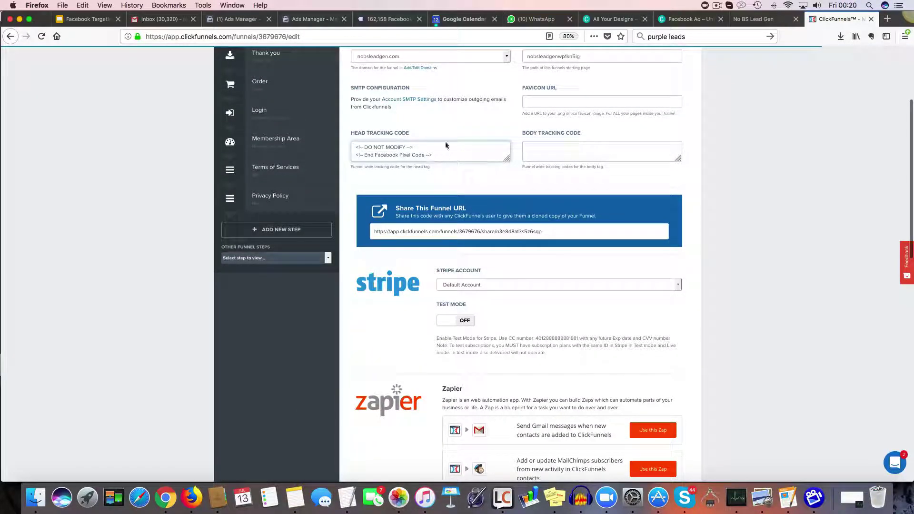
scroll(711, 227, down, 15)
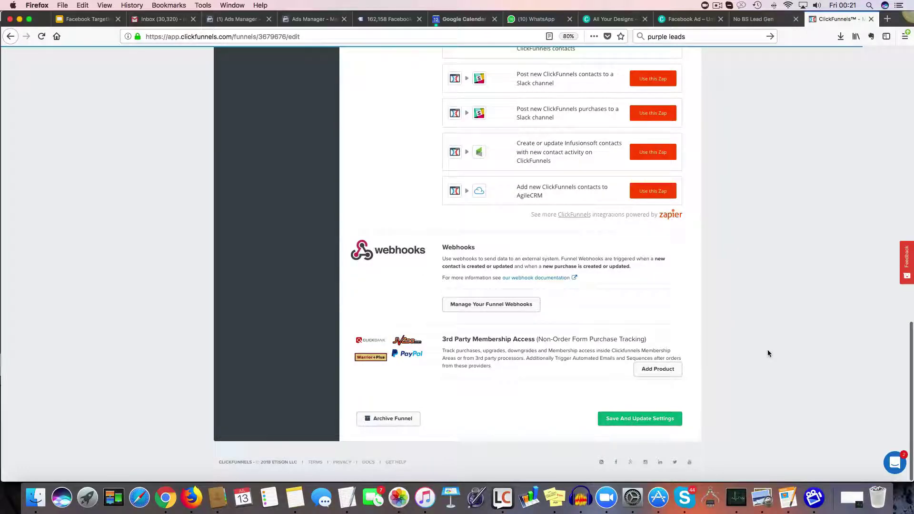
scroll(767, 351, up, 12)
scroll(767, 354, up, 6)
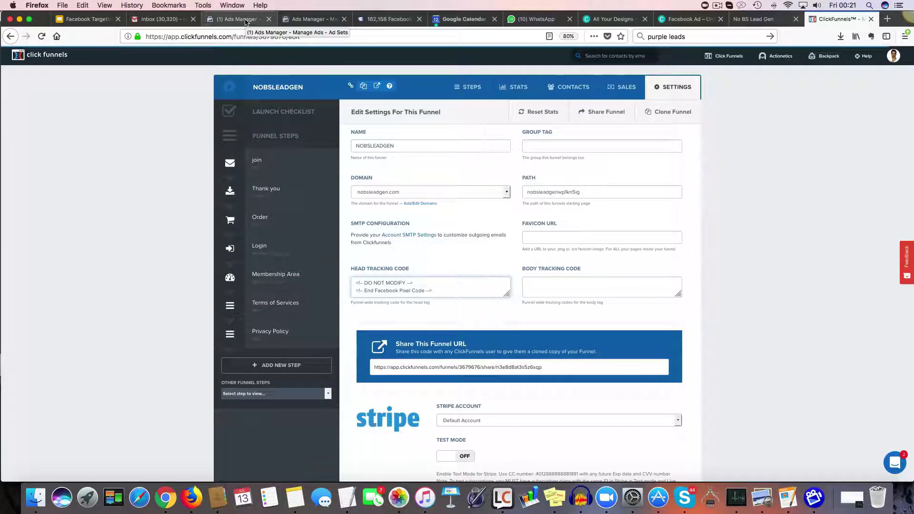
- Switch to Facebook Ads Manager and open the Pixels page from the full list of tools
click(245, 23)
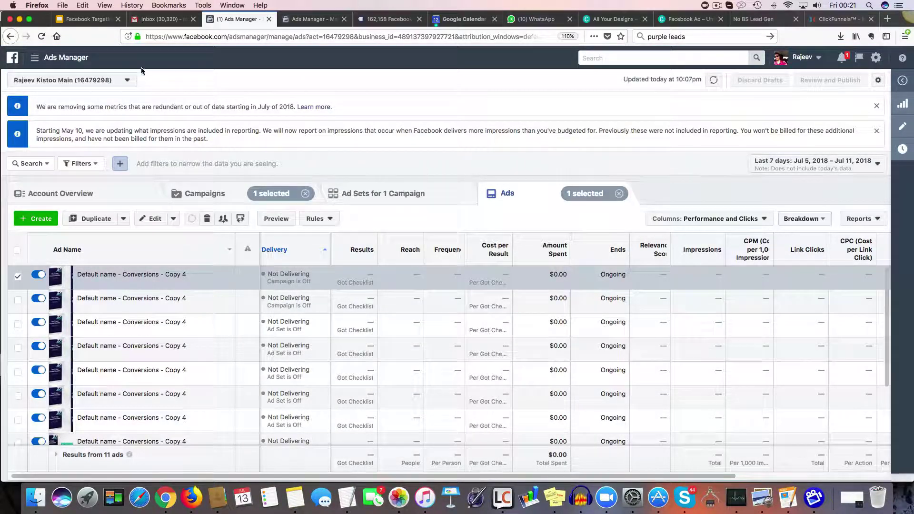
click(58, 62)
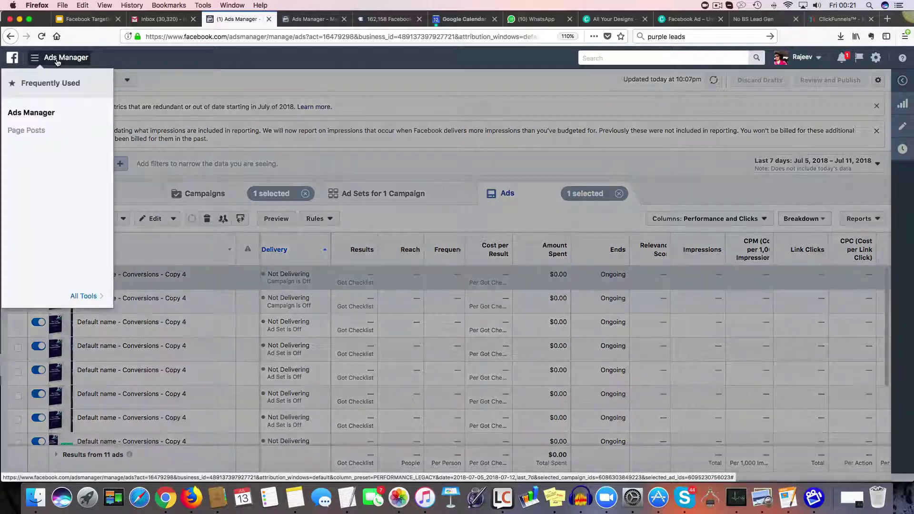
click(87, 298)
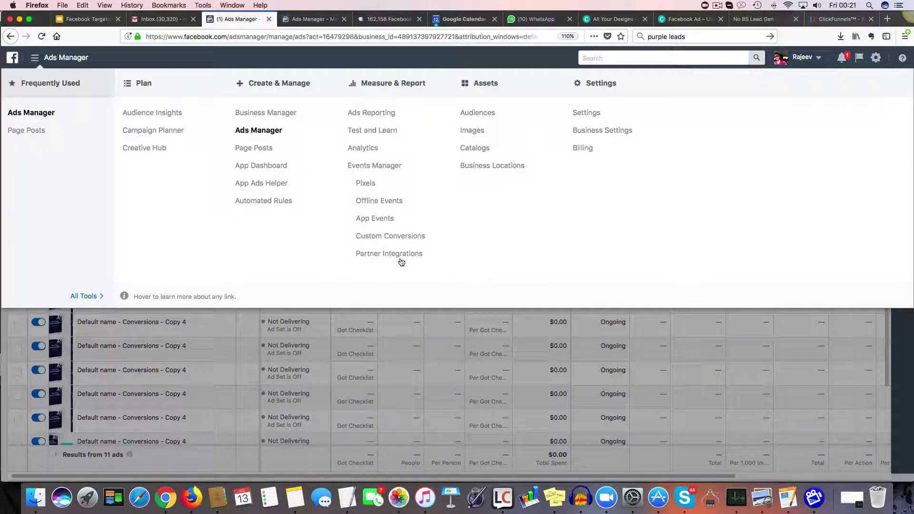
click(365, 184)
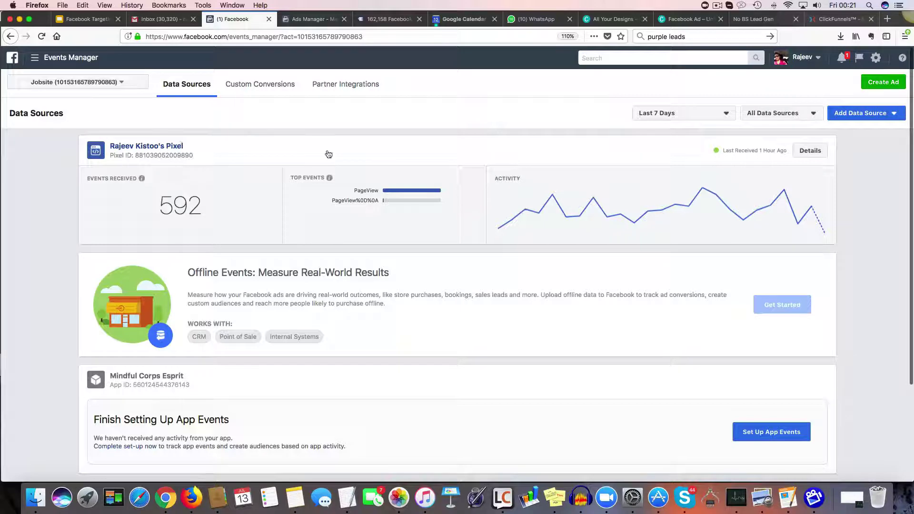
- Check the Jobsite account's data sources and the types that can be added, and open the existing pixel's details
scroll(872, 159, down, 5)
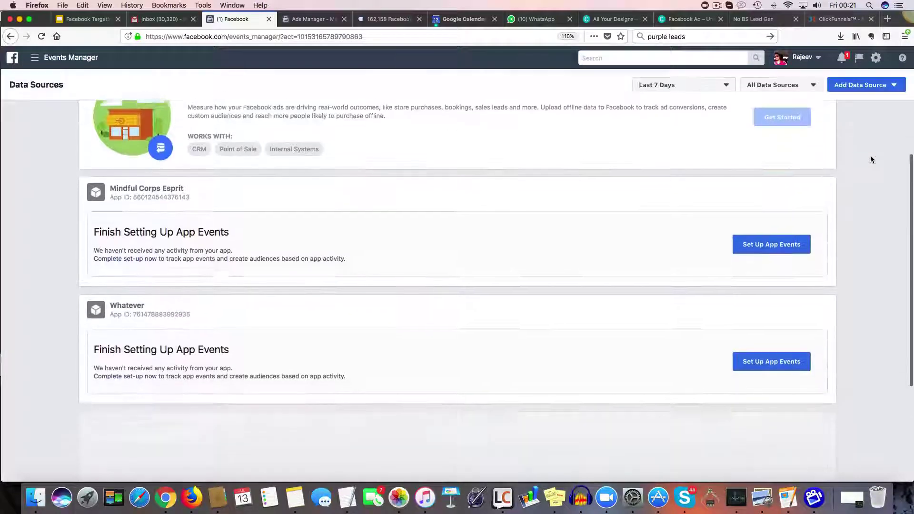
scroll(871, 159, up, 5)
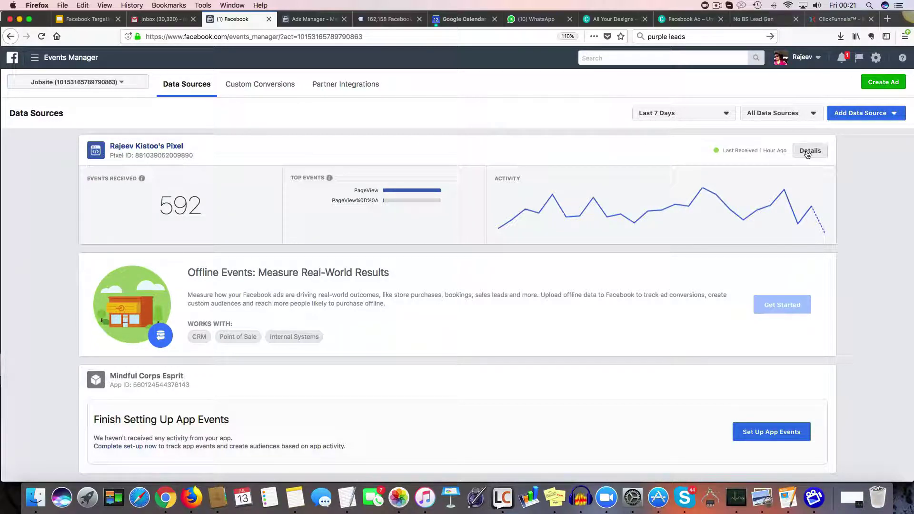
click(884, 118)
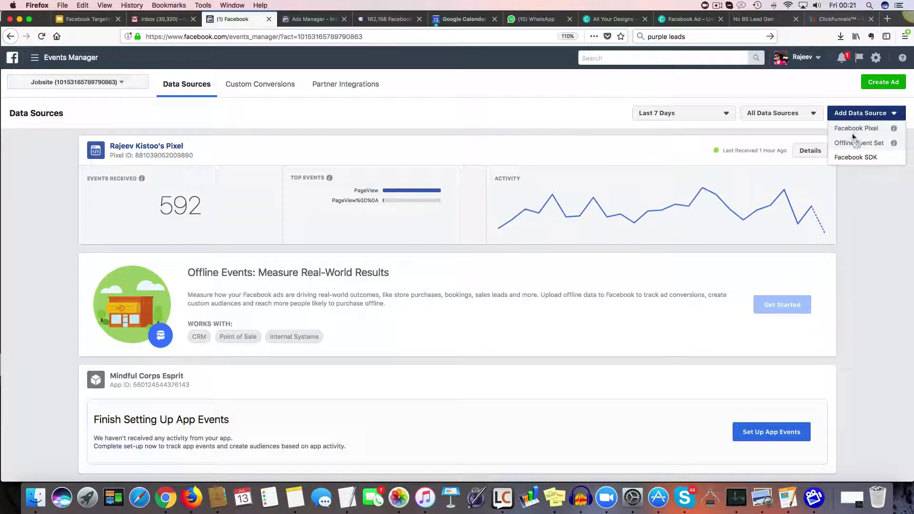
click(805, 153)
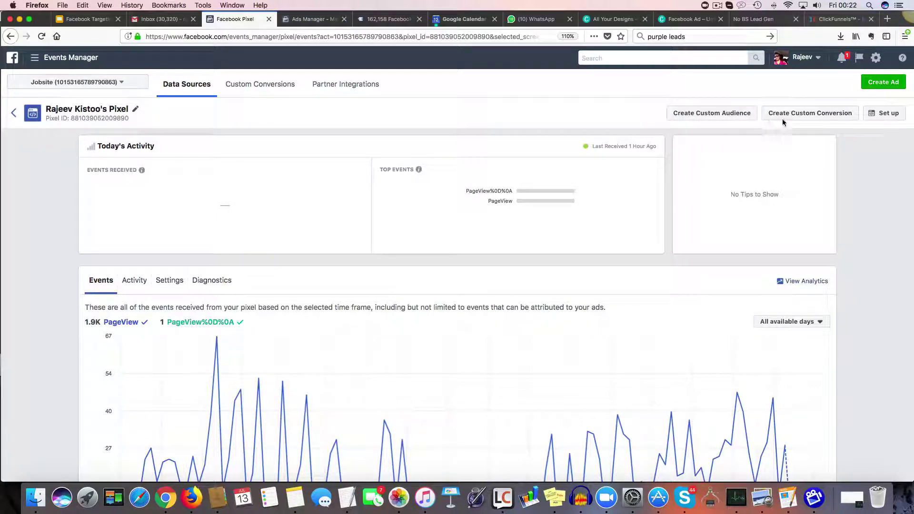
- Start the pixel setup with the Manually Install the Code Yourself method and bring up the full pixel code
click(886, 113)
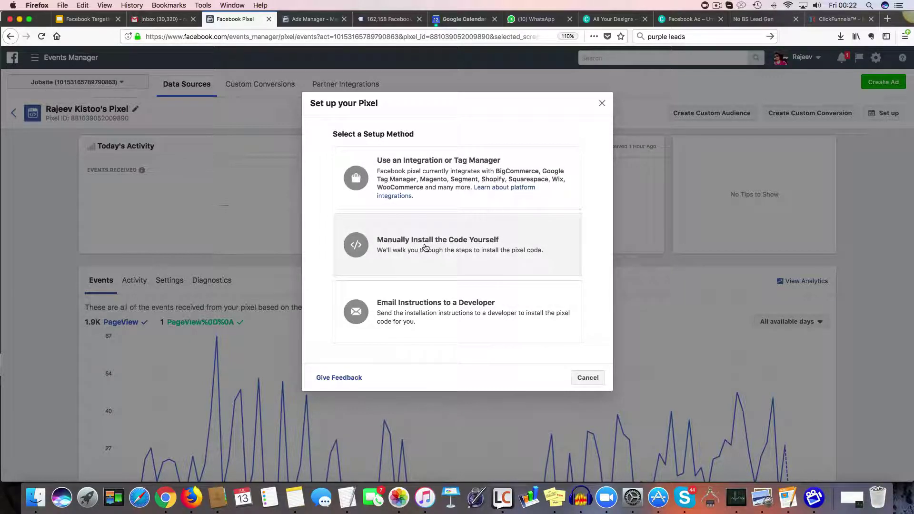
click(426, 247)
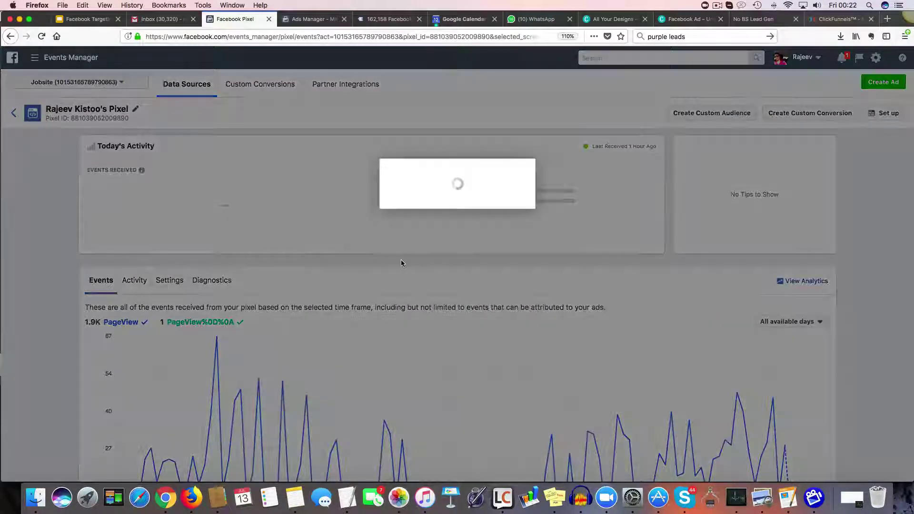
scroll(402, 258, down, 5)
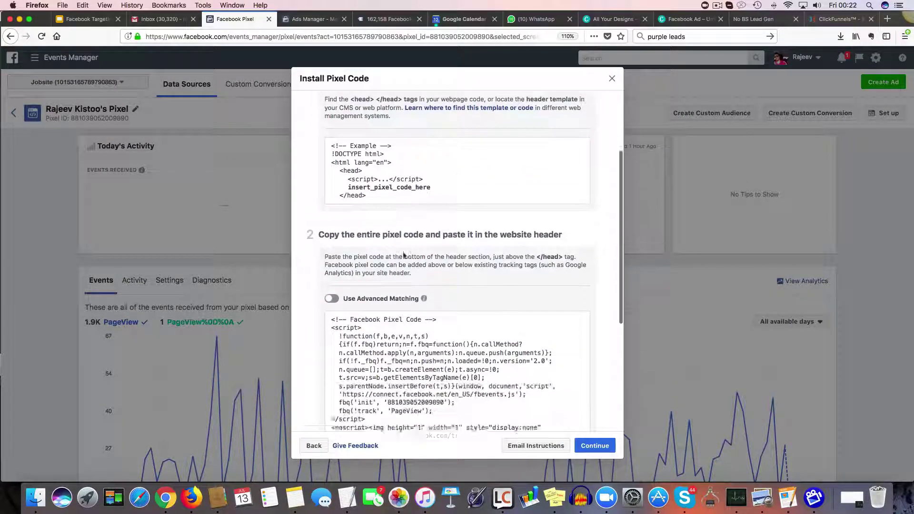
mouse_move(410, 285)
scroll(410, 284, up, 2)
scroll(419, 281, down, 3)
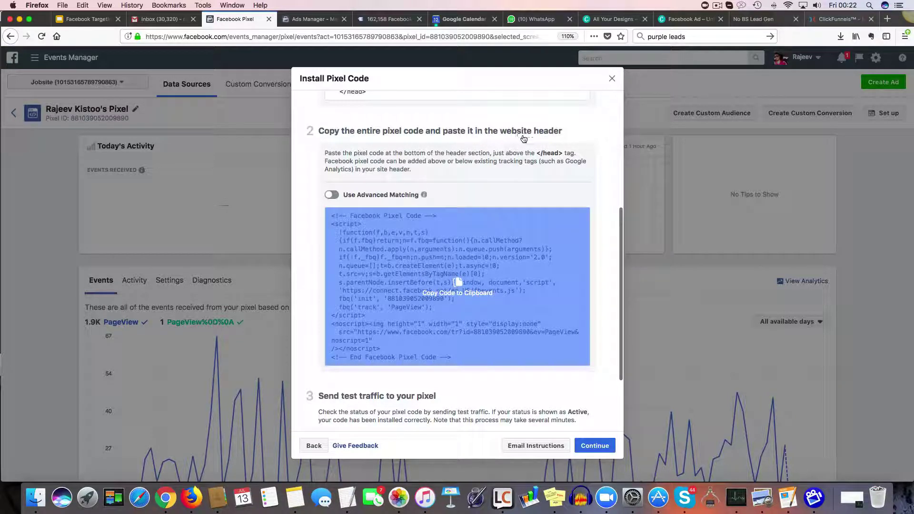
- Switch to ClickFunnels, replace the NOBSLEADGEN funnel's head tracking code with the copied Facebook pixel code, and save the settings
click(839, 19)
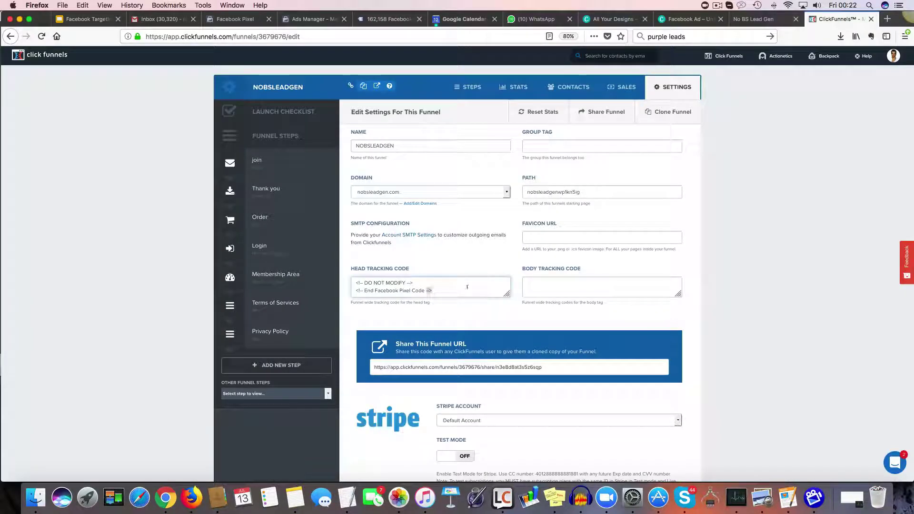
scroll(467, 287, up, 10)
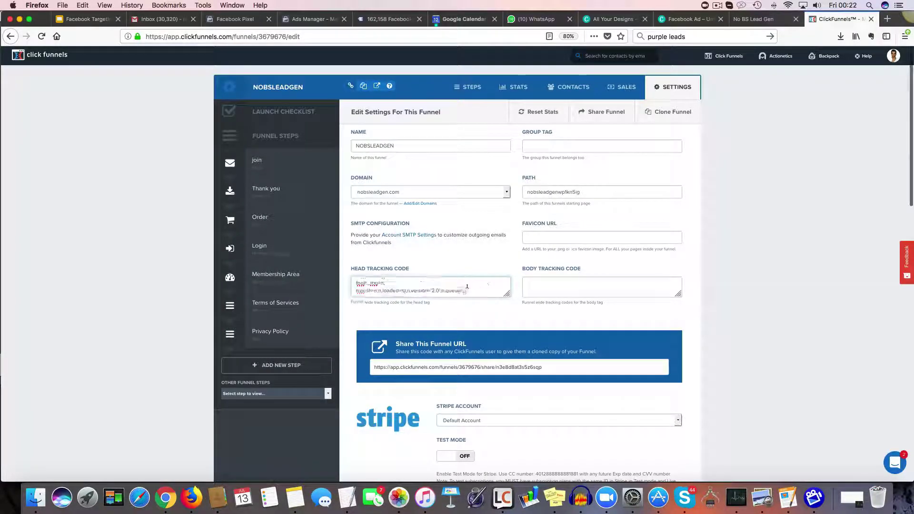
scroll(467, 286, down, 10)
key(super+a)
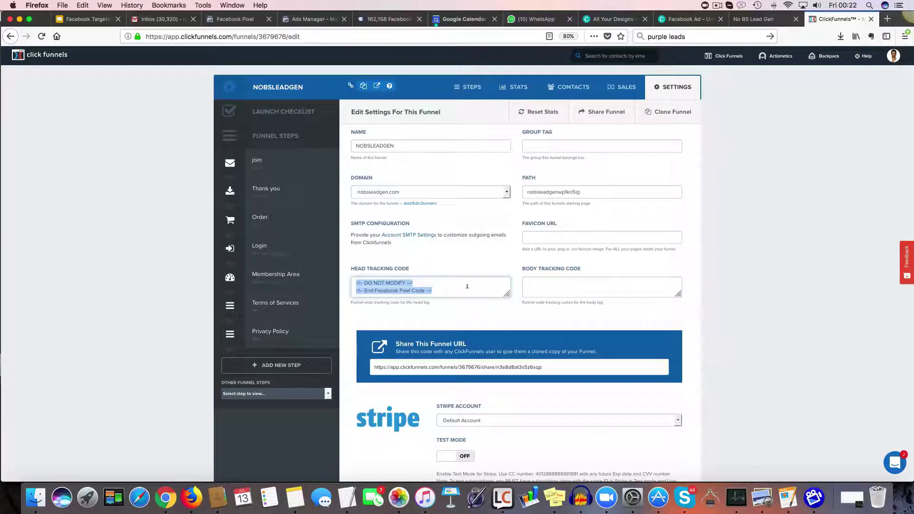
key(BackSpace)
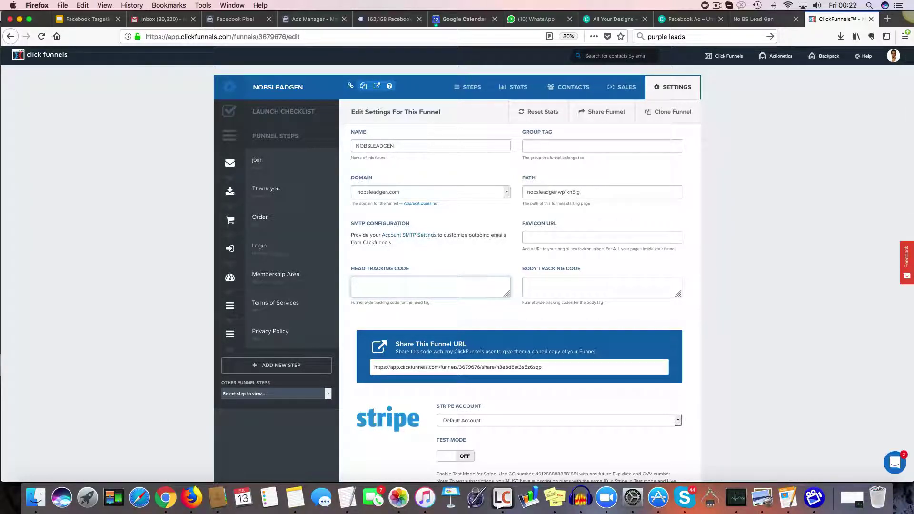
key(super+v)
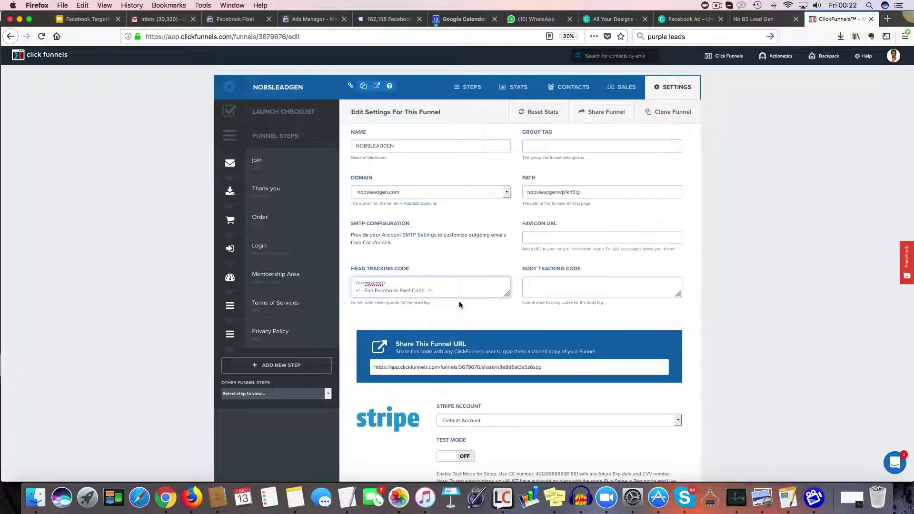
scroll(459, 304, down, 3)
scroll(460, 305, down, 10)
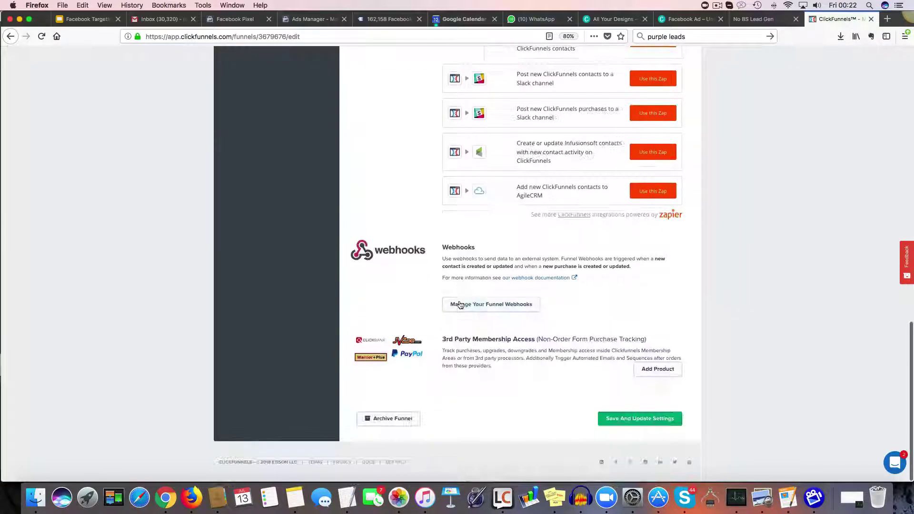
click(629, 419)
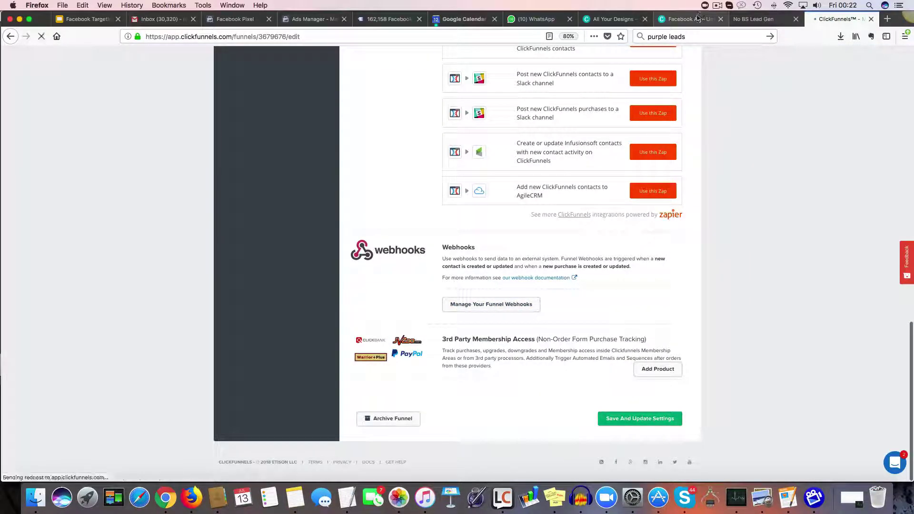
- Return to Facebook Events Manager, review the pixel installation instructions, close them, and check the ID of the pixel
click(238, 19)
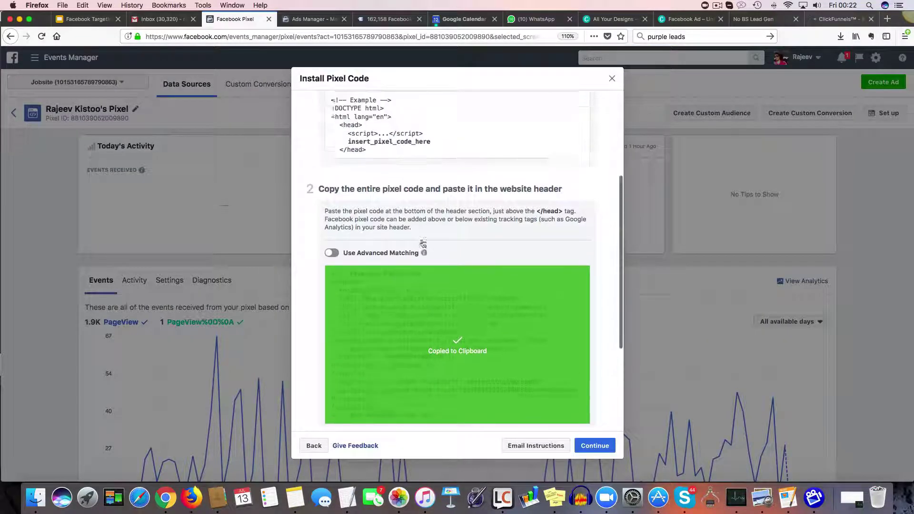
scroll(423, 243, up, 3)
scroll(457, 238, down, 5)
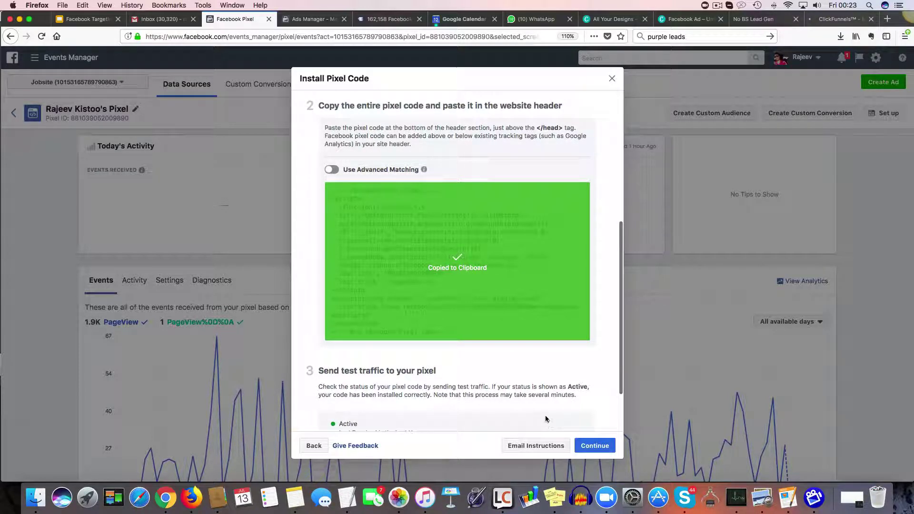
click(612, 79)
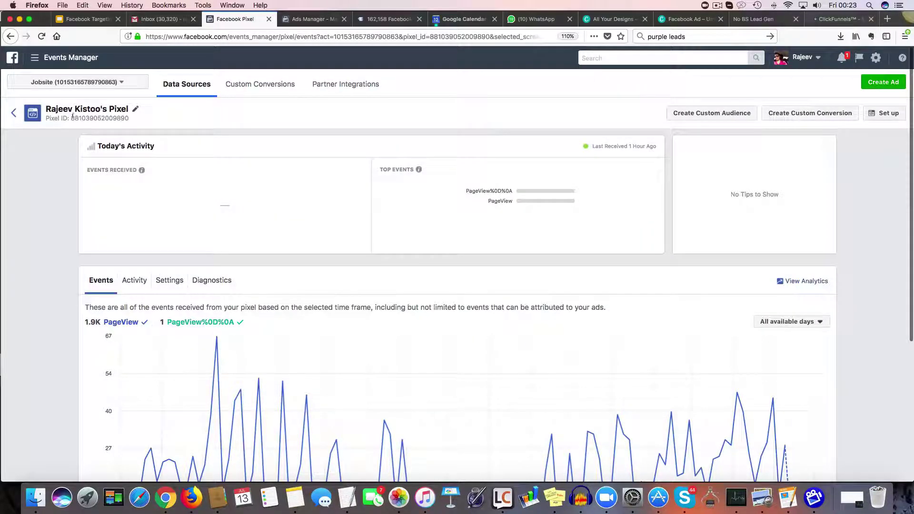
drag(72, 116, 136, 120)
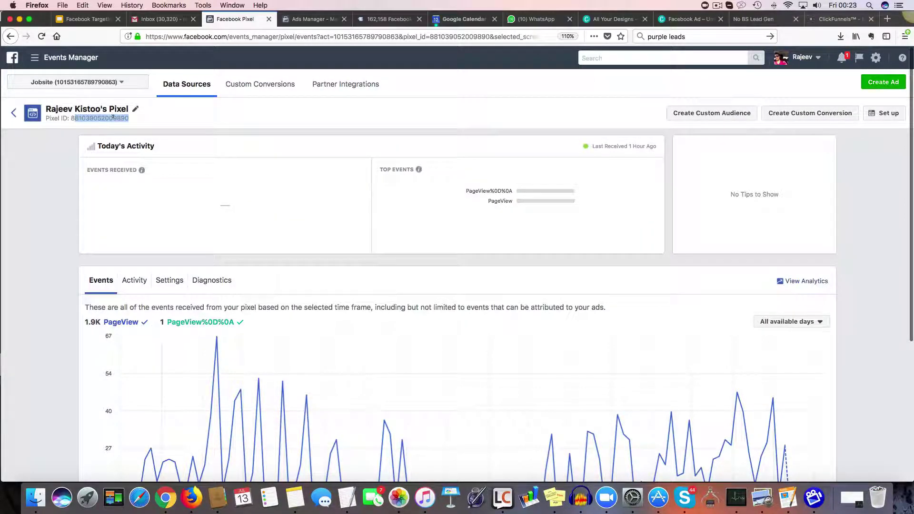
drag(130, 119, 114, 118)
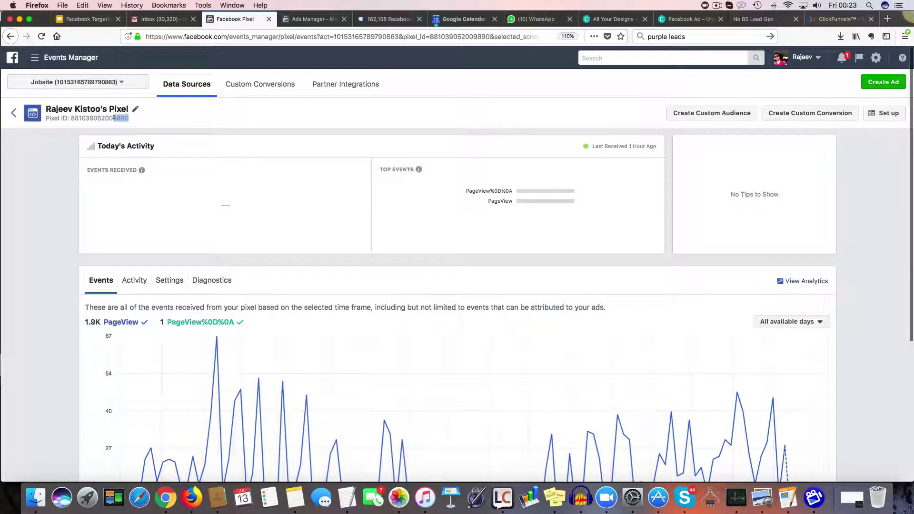
click(166, 124)
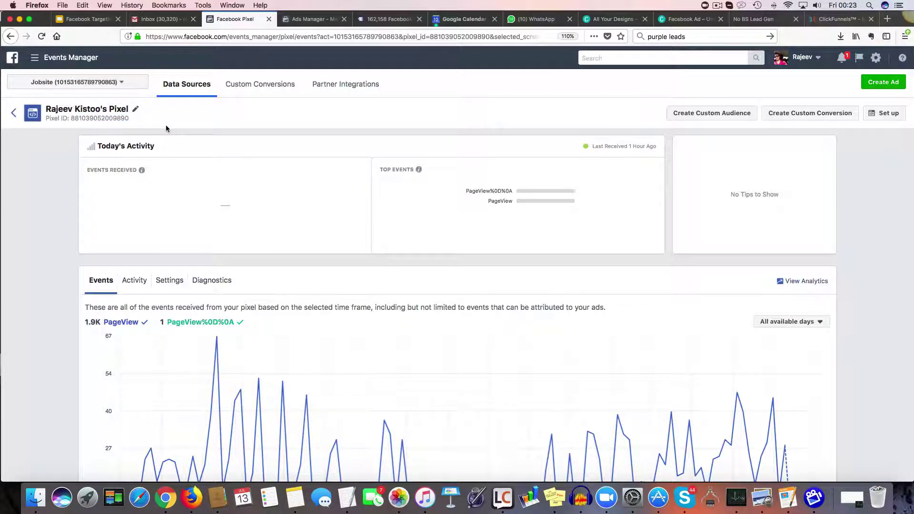
click(822, 21)
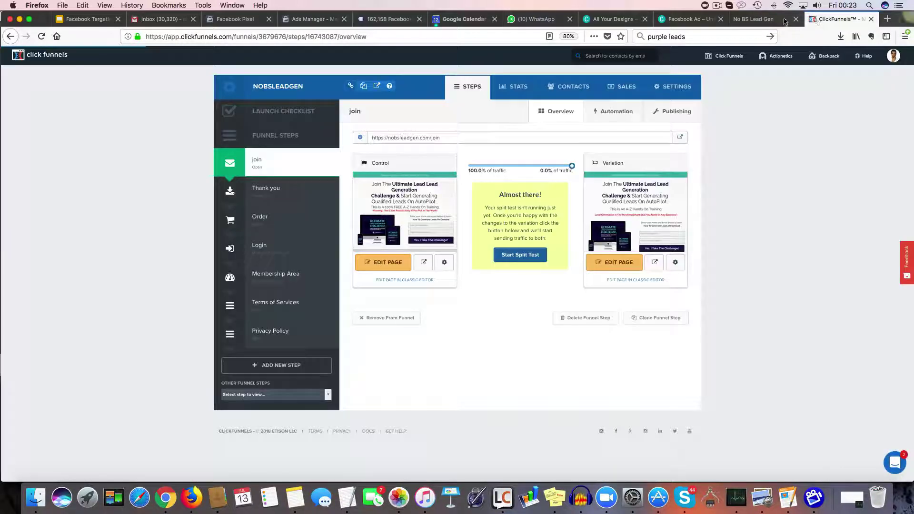
click(760, 21)
click(230, 36)
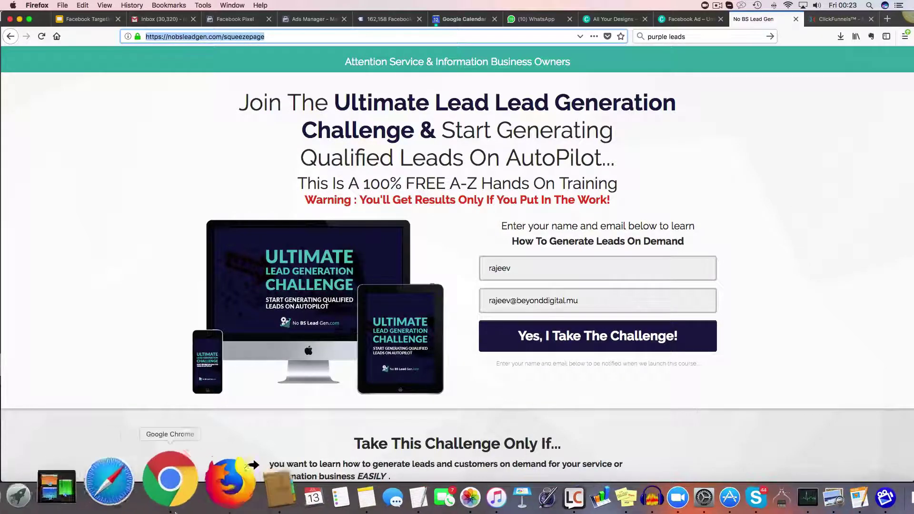
click(175, 505)
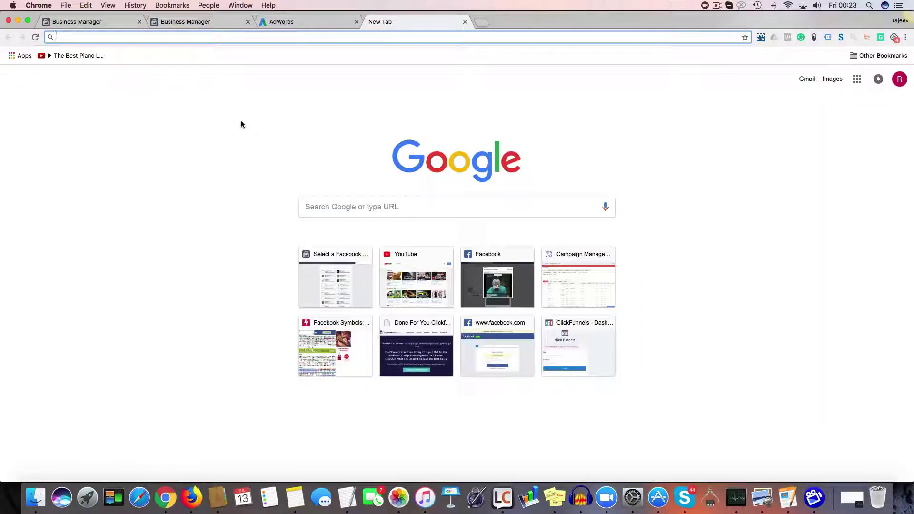
key(super+v)
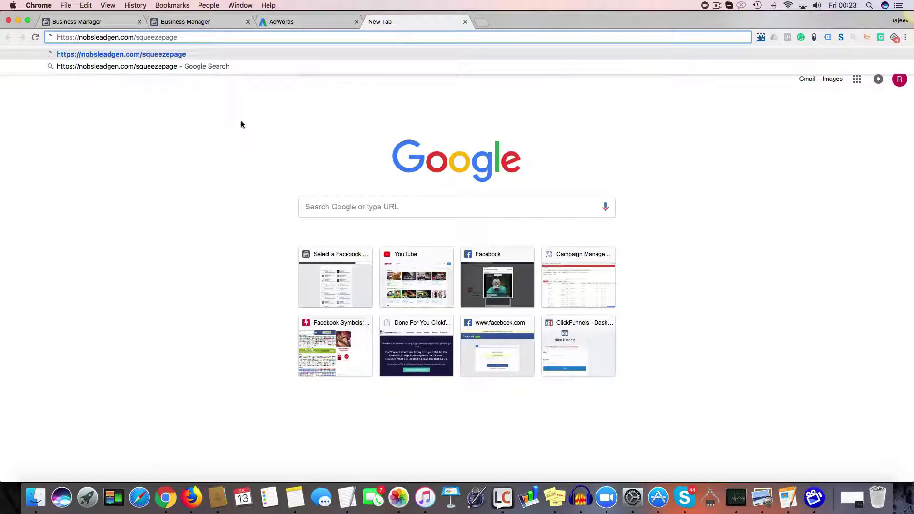
key(Return)
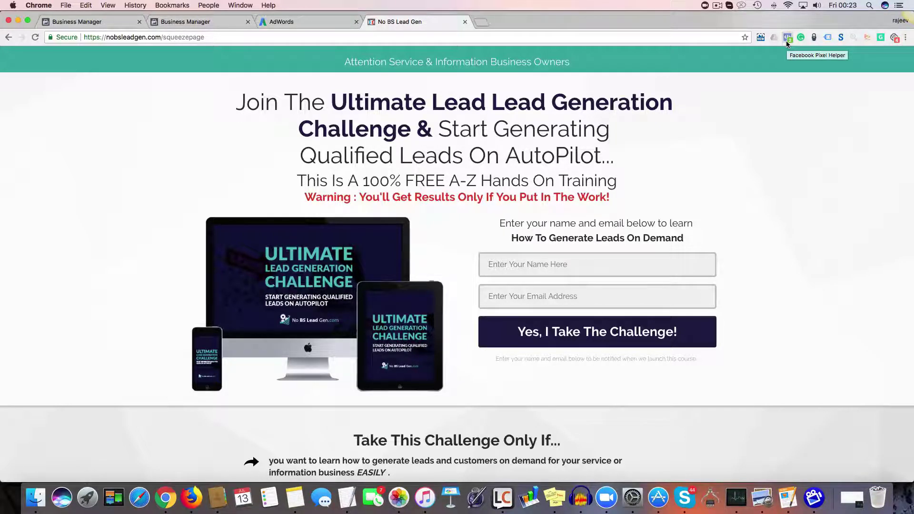
- Search Google in a new tab for facebook pixel helper, refining the query to facebook pixel helper chrome extension
click(482, 22)
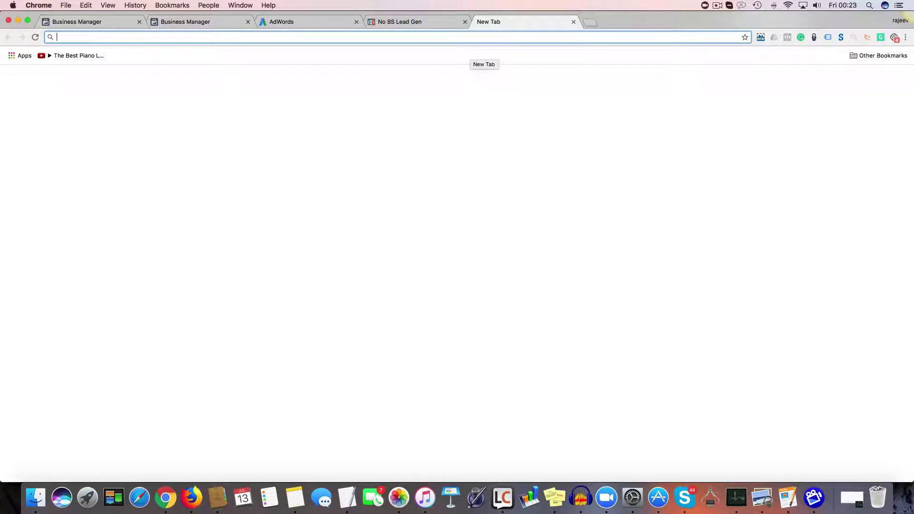
text(facebook pix)
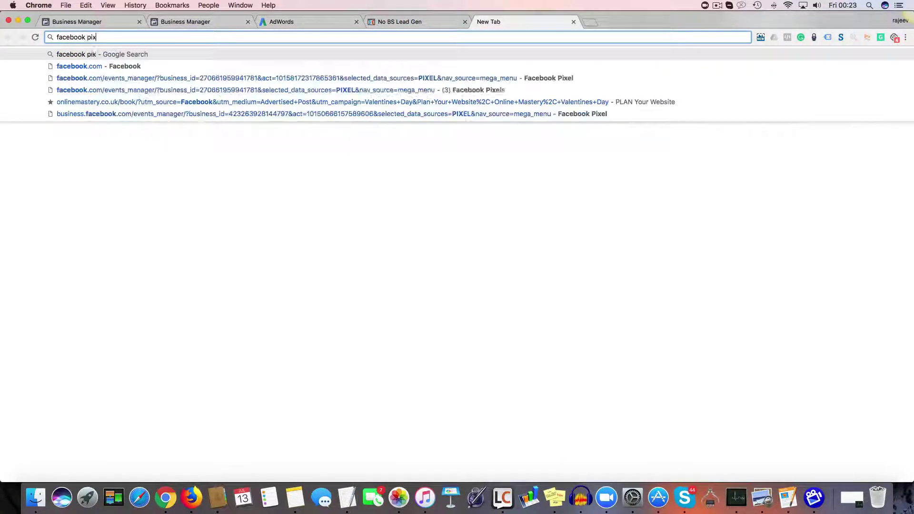
text(el helper)
key(Return)
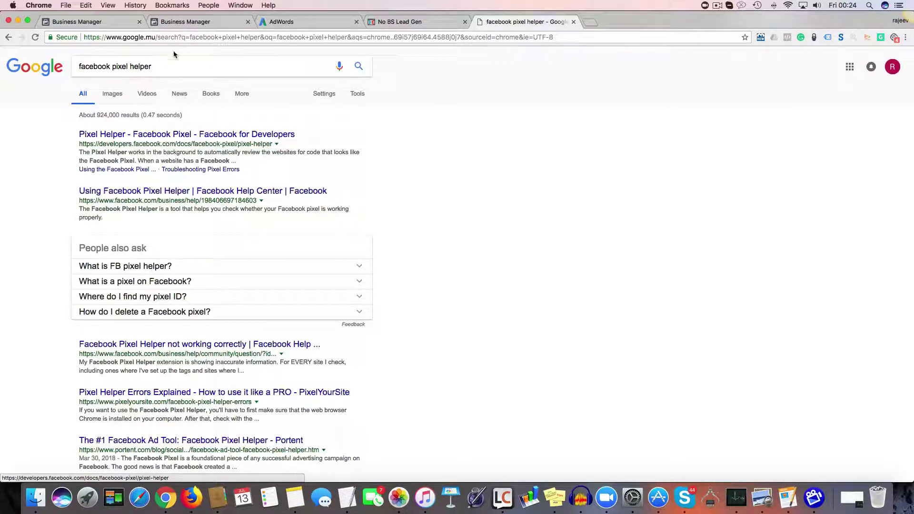
click(170, 67)
text(chrome ex)
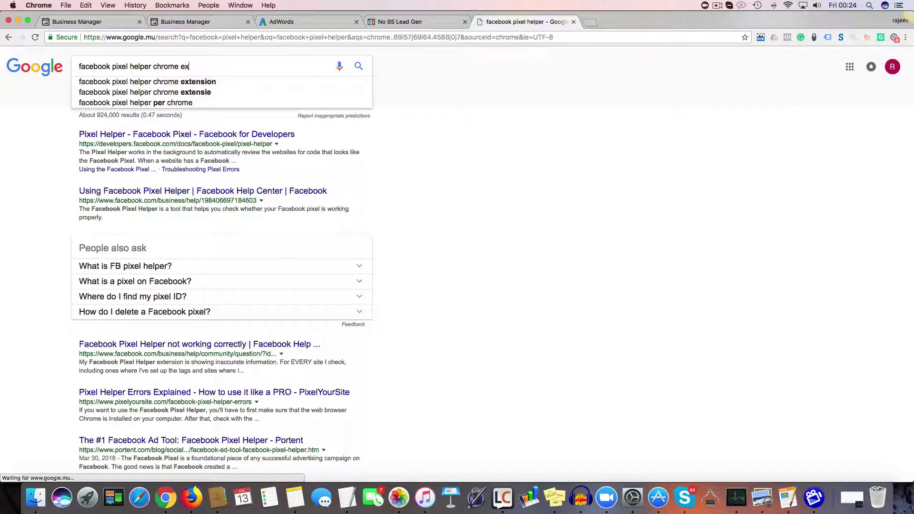
click(184, 83)
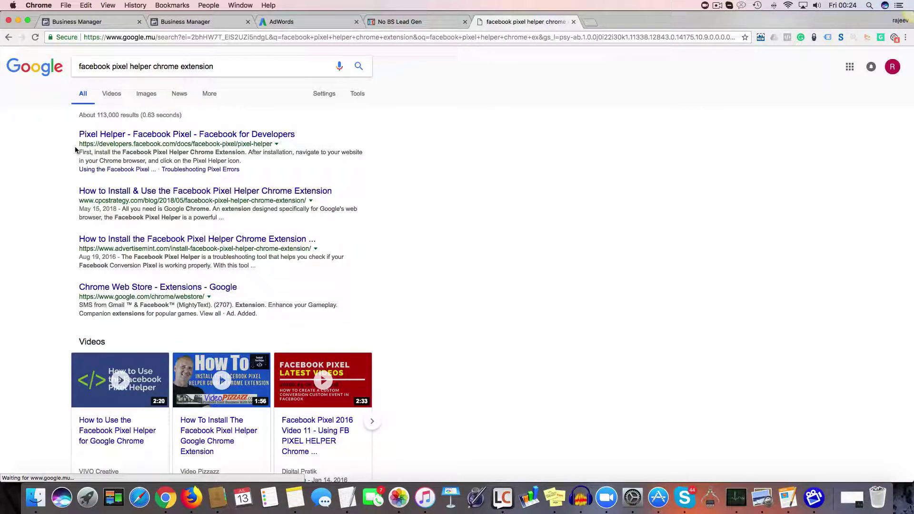
- Look through the results, open Facebook's developer page for Pixel Helper, and view its Chrome Web Store download before closing the store page
scroll(136, 133, down, 5)
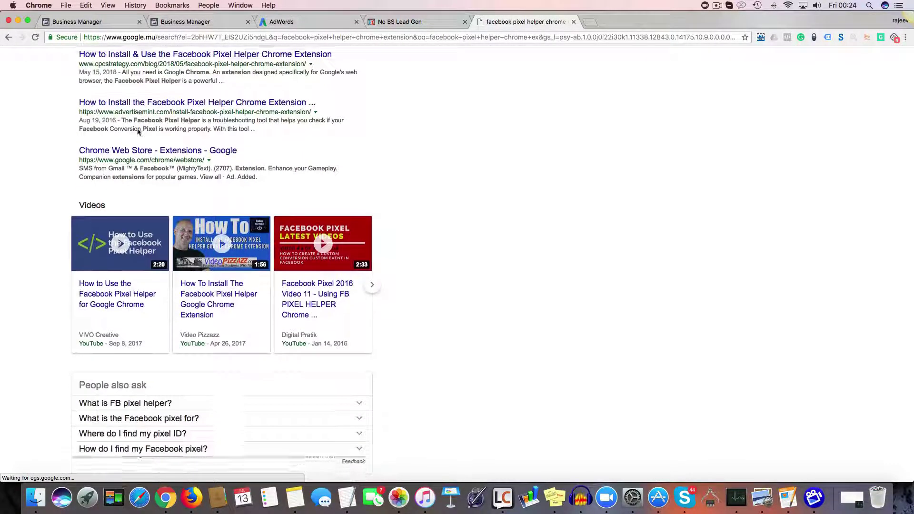
scroll(138, 132, down, 8)
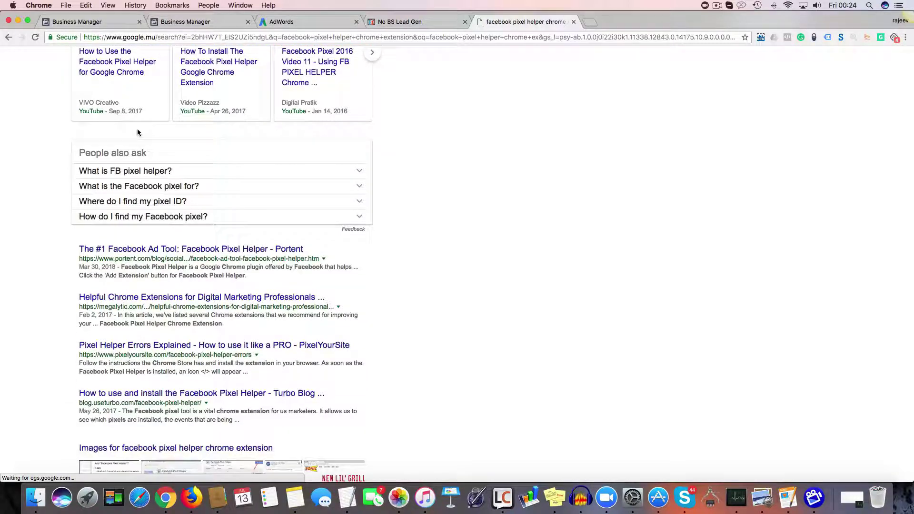
scroll(137, 133, down, 5)
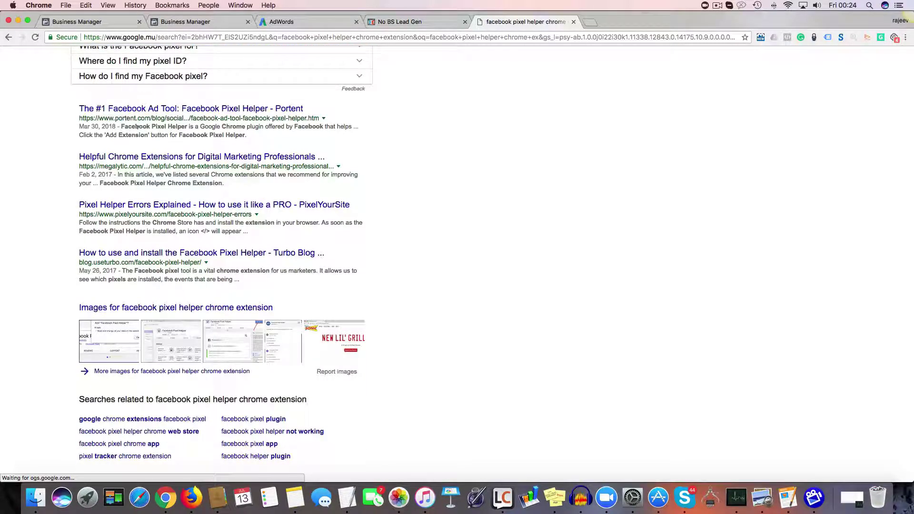
scroll(137, 127, up, 19)
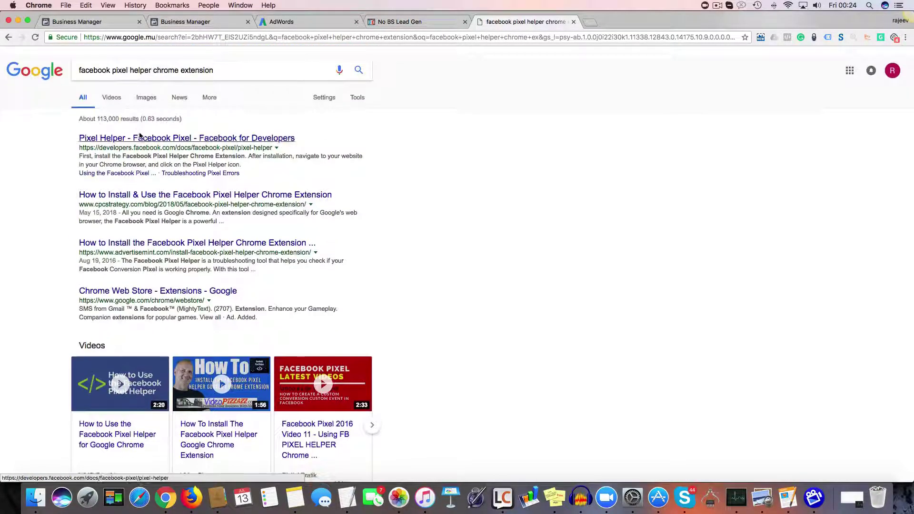
click(141, 137)
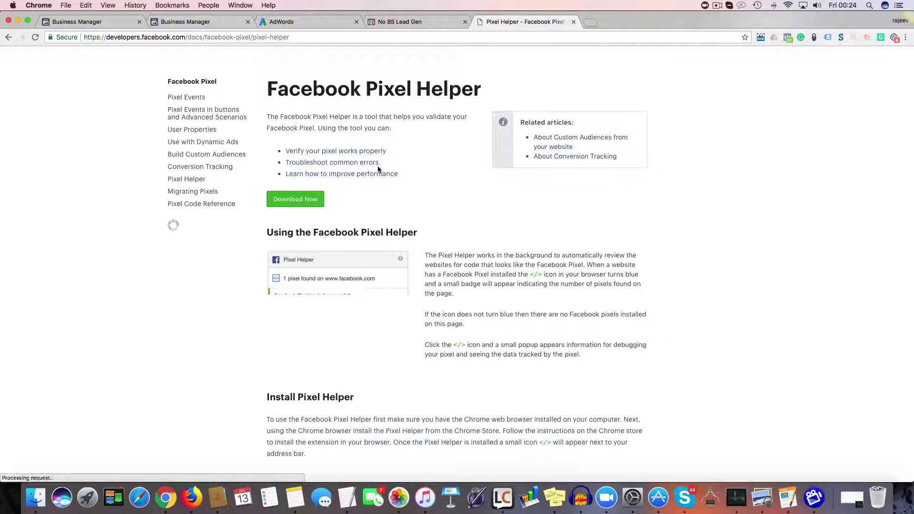
click(312, 200)
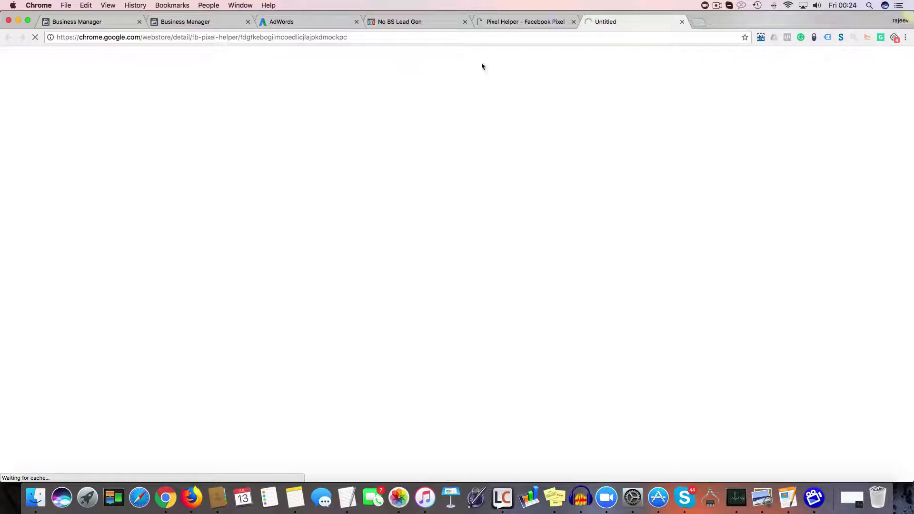
click(682, 22)
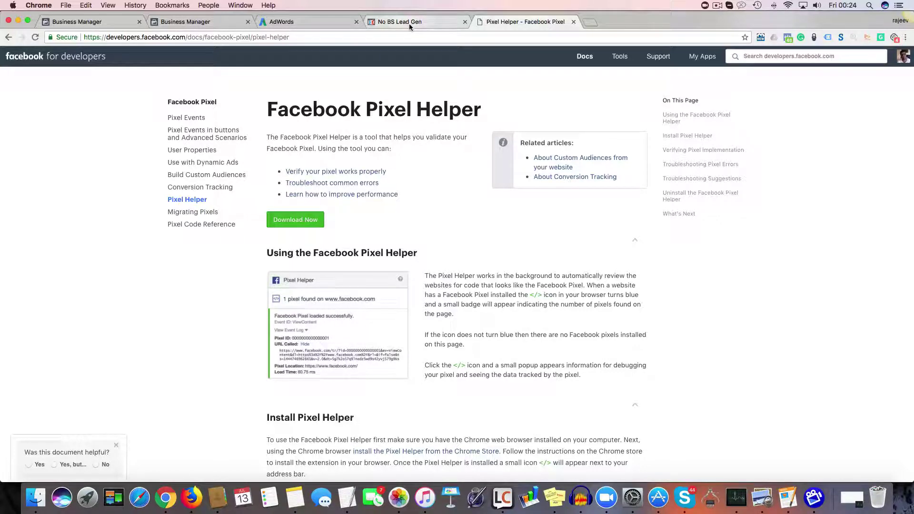
- Inspect the No BS Lead Gen squeeze page with Facebook Pixel Helper to check the pixel ID, and look over the page content
click(428, 21)
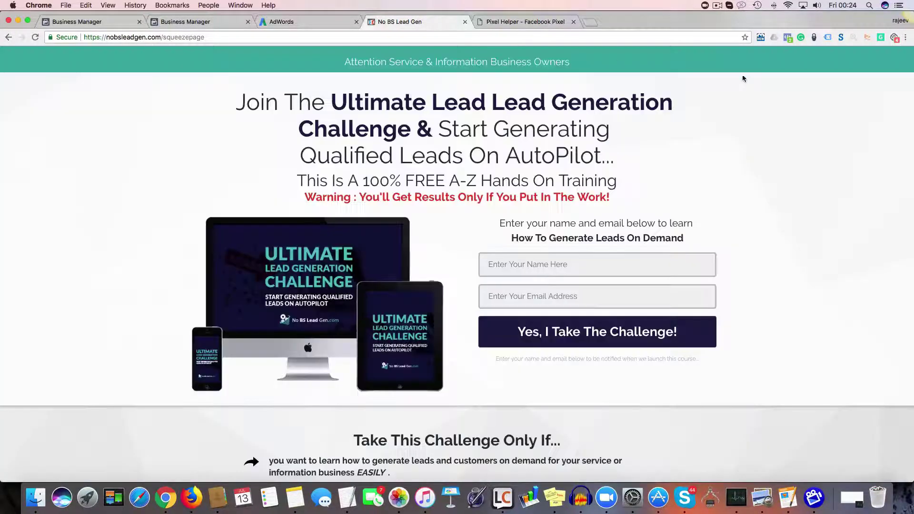
click(788, 39)
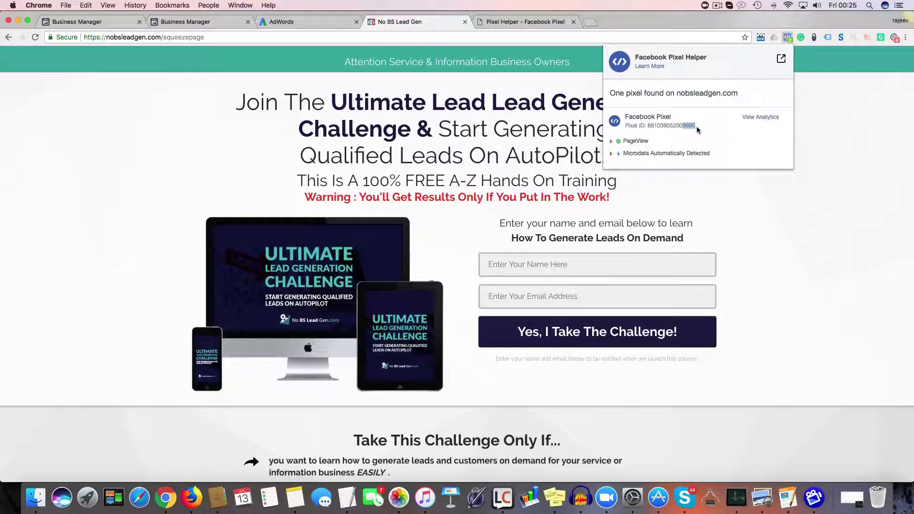
click(474, 121)
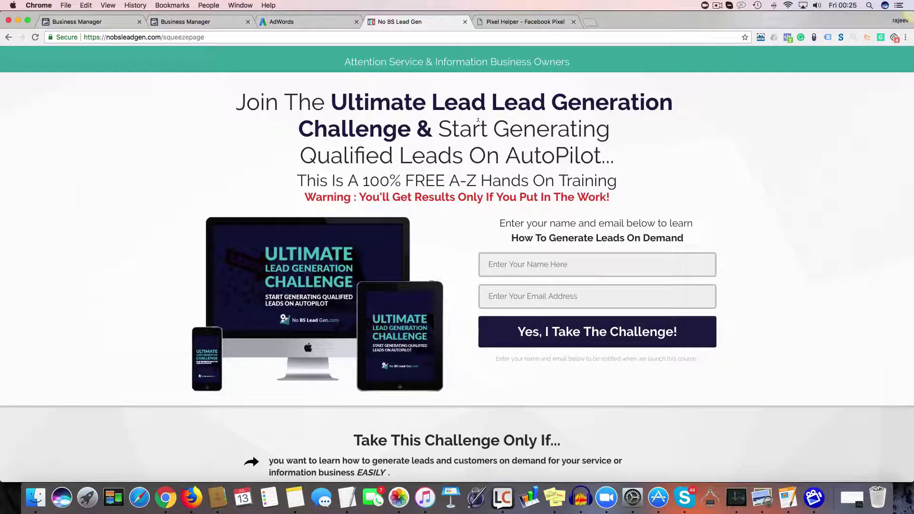
scroll(478, 120, down, 7)
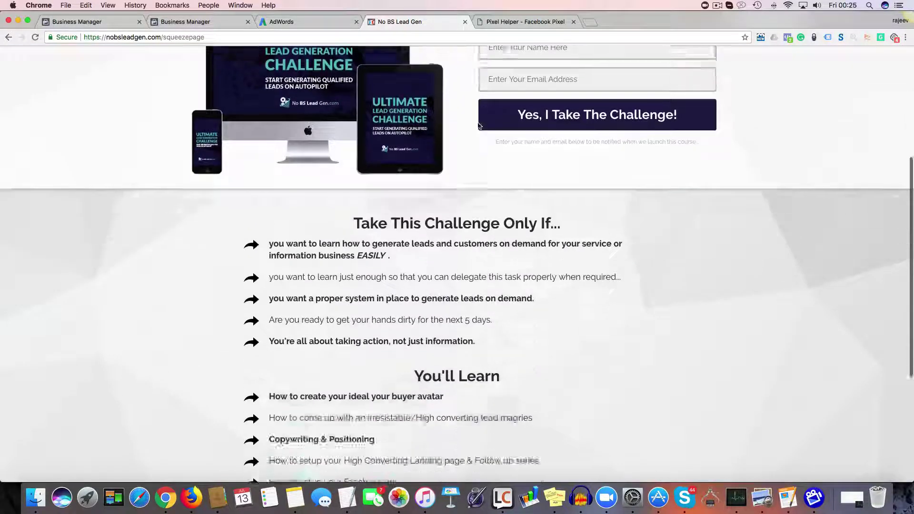
scroll(478, 125, down, 2)
scroll(478, 125, up, 8)
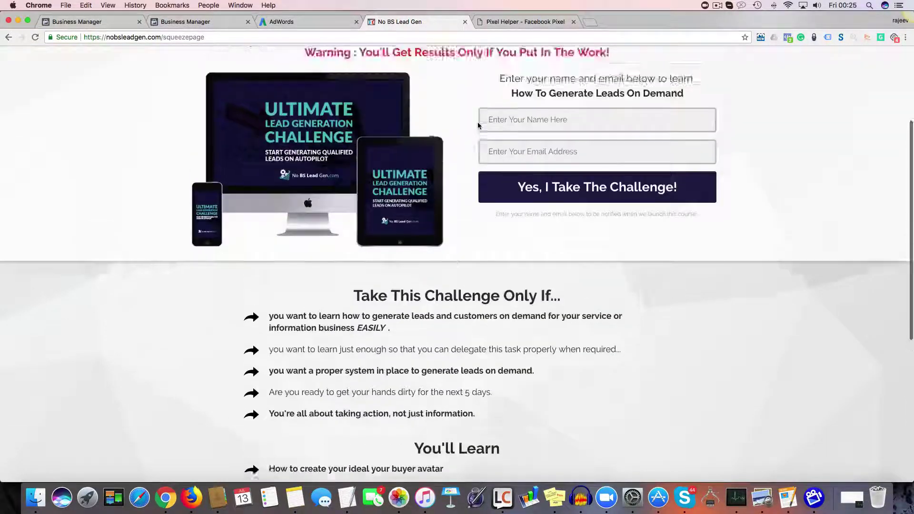
- Fill in the squeeze page's opt-in form with a name and the suggested email address, and submit it
scroll(478, 125, up, 1)
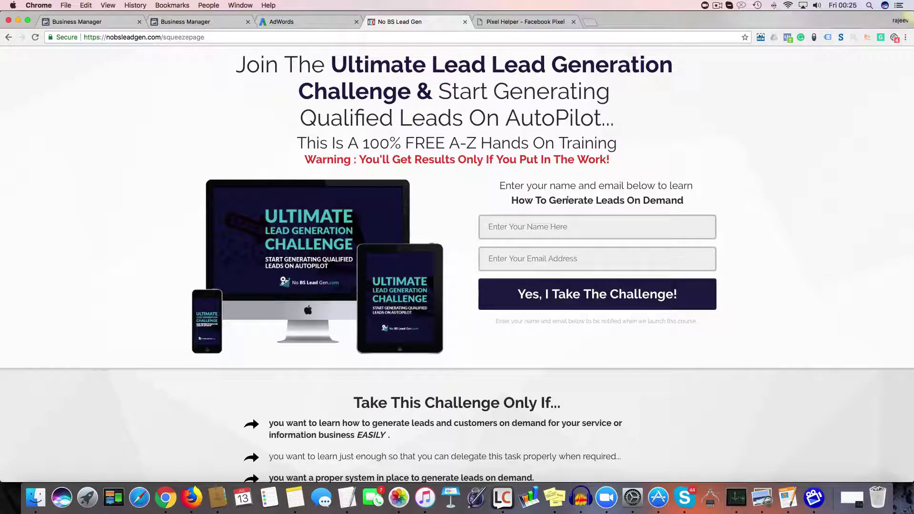
click(577, 224)
text(rajeev)
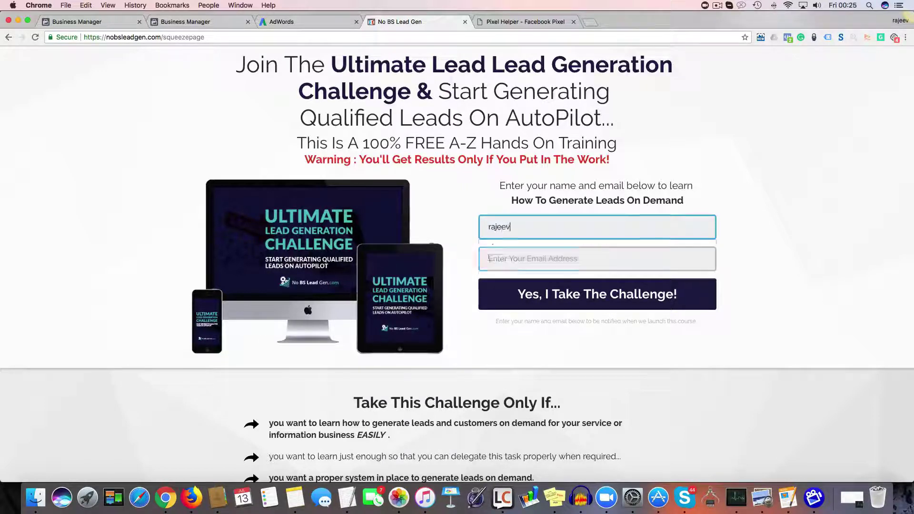
key(Tab)
text(raj)
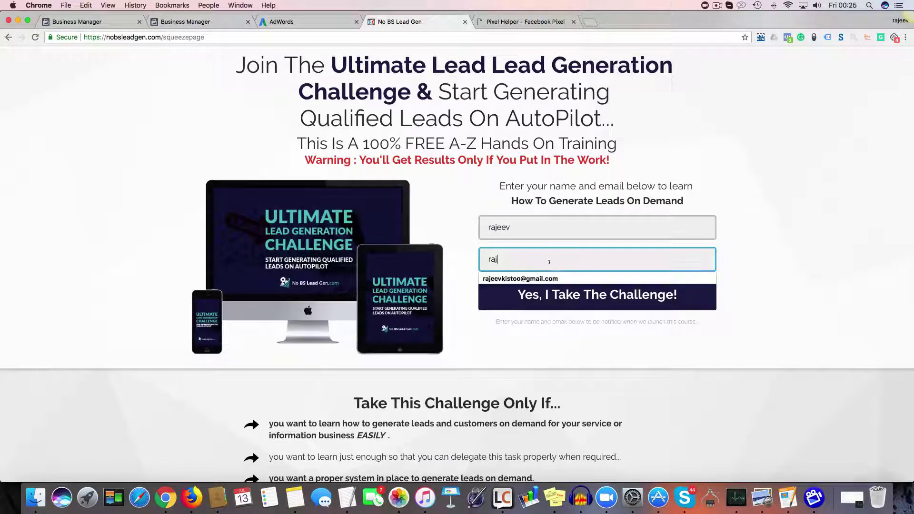
key(Down)
key(Return)
key(Return)
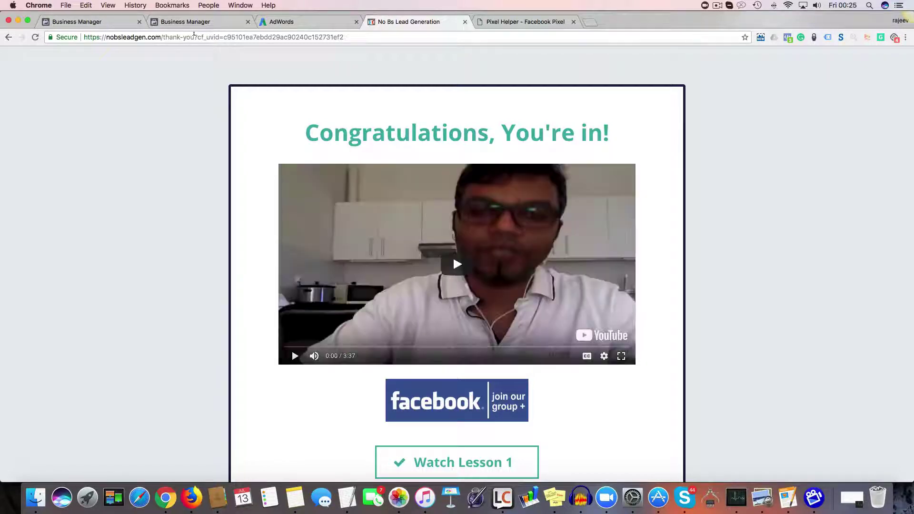
- Copy the thank-you page address without its query string, and switch to the Facebook Pixel page in Firefox
drag(194, 37, 57, 37)
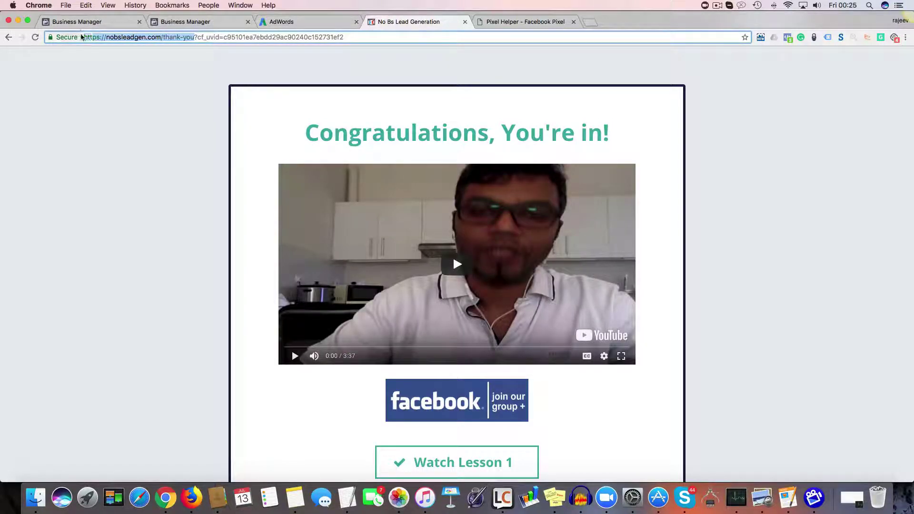
key(super+c)
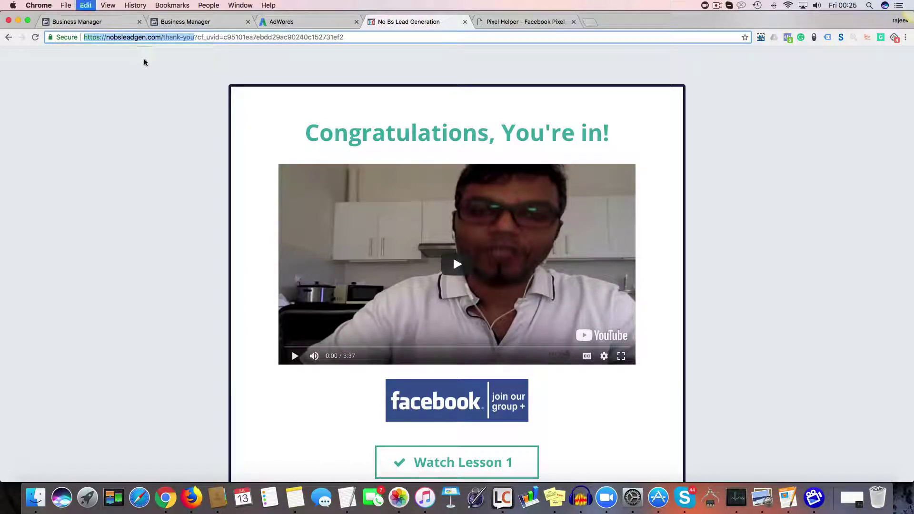
click(188, 499)
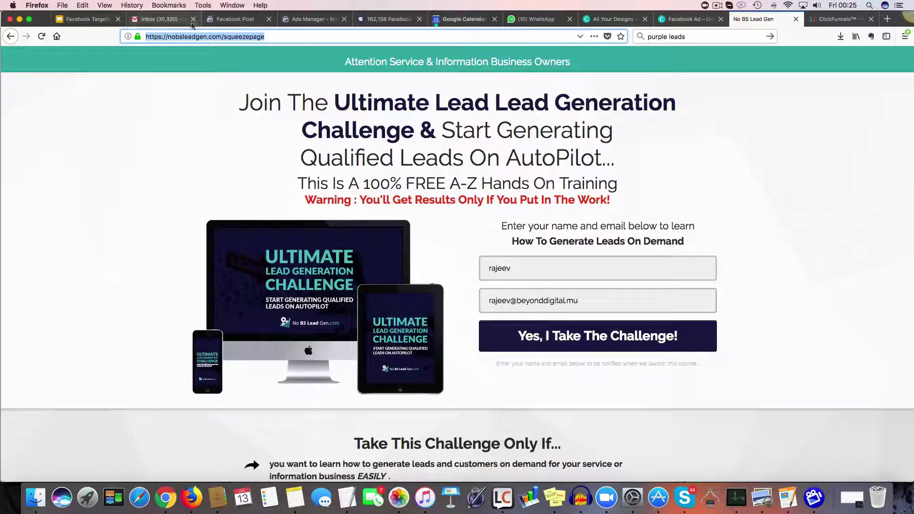
click(248, 20)
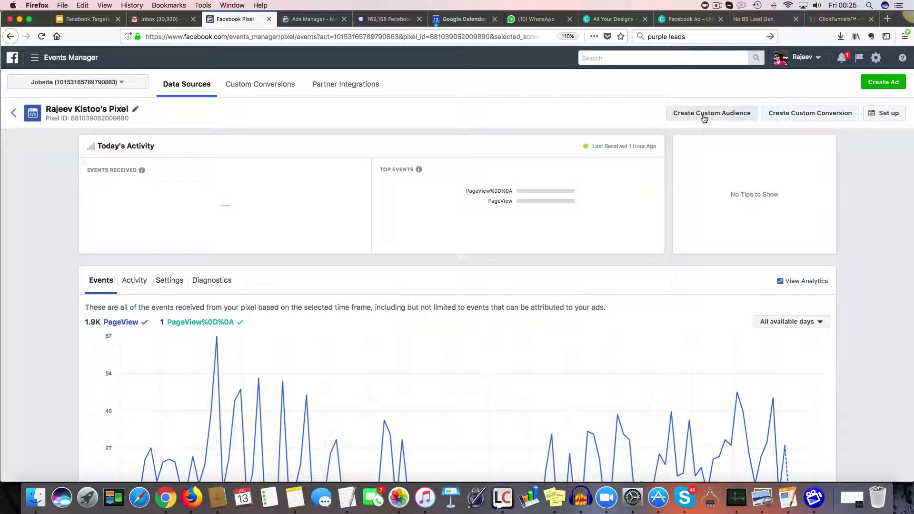
- Start a custom conversion for the pixel named No Bs Optin, with category Lead and value 1
click(790, 119)
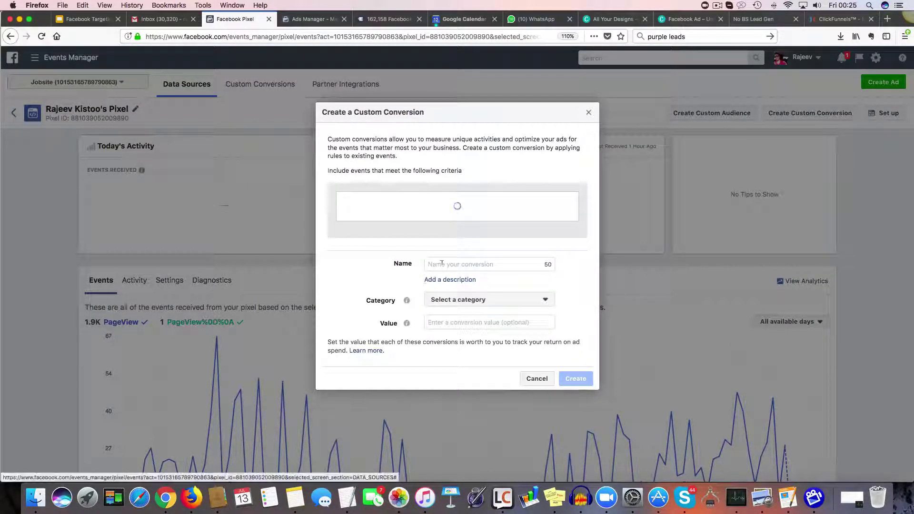
click(433, 265)
text(No )
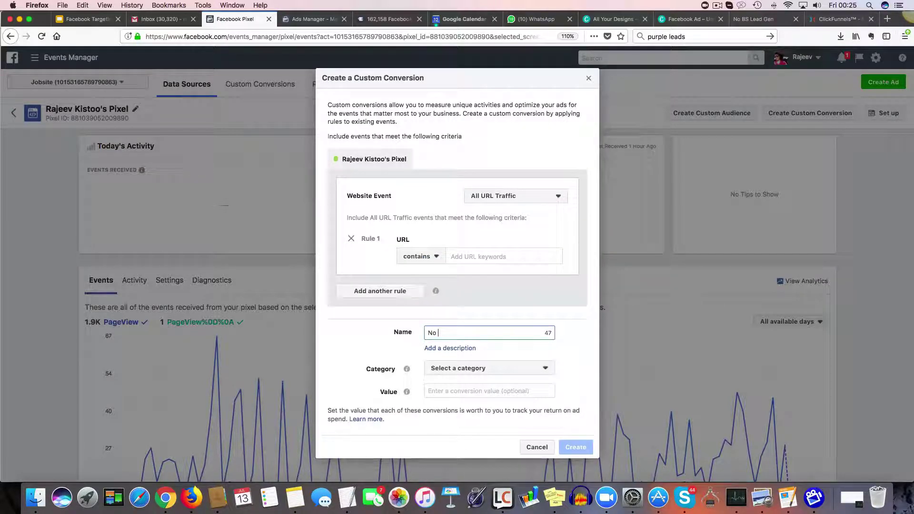
text(Bs Optin)
scroll(478, 327, down, 1)
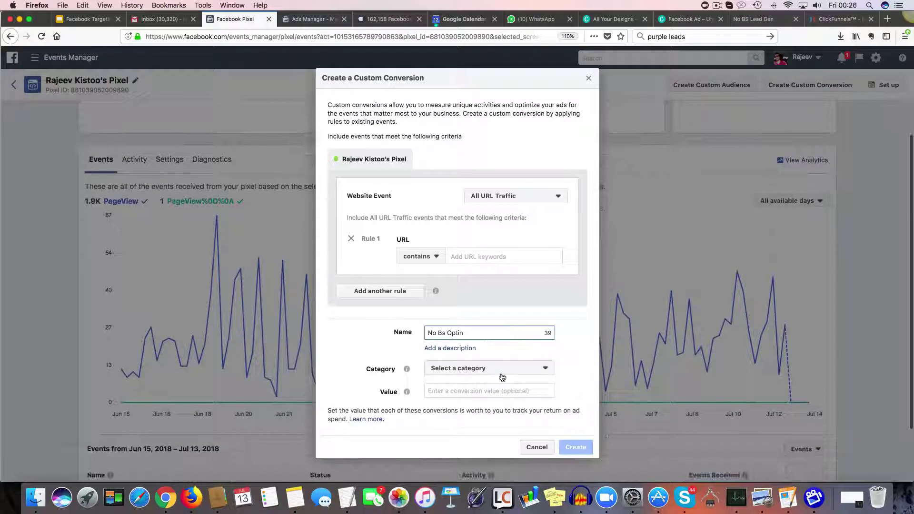
click(500, 369)
click(480, 312)
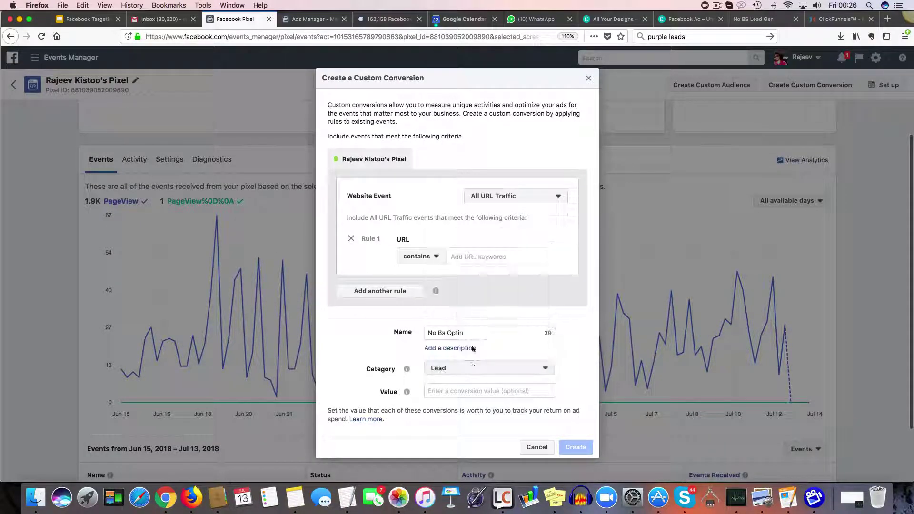
click(470, 391)
text(1)
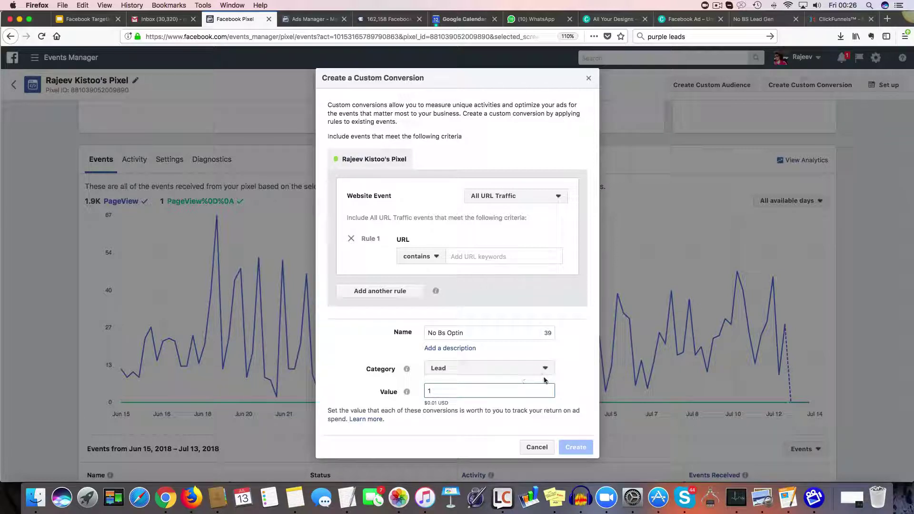
click(571, 381)
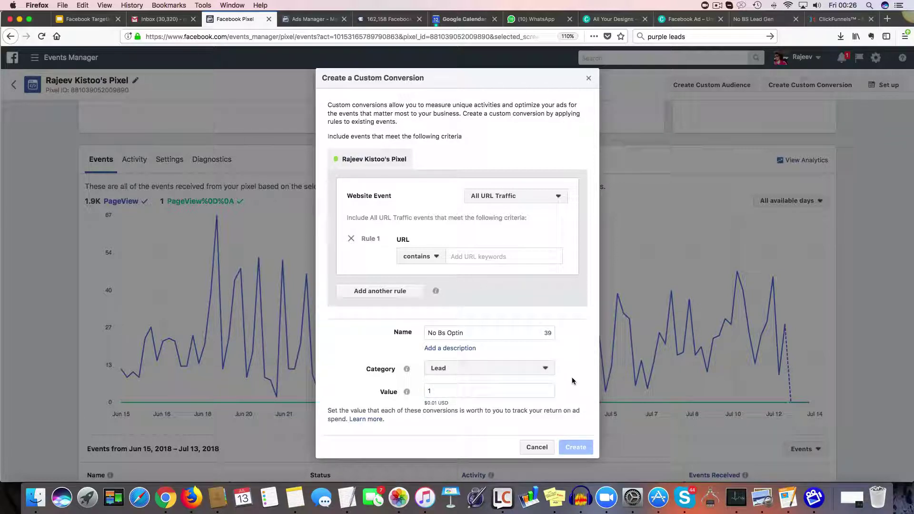
click(474, 256)
key(super+v)
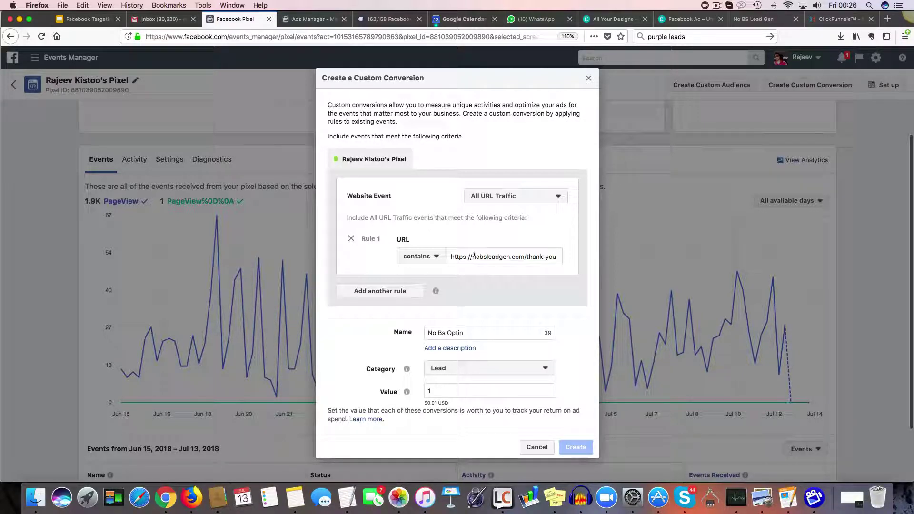
key(Return)
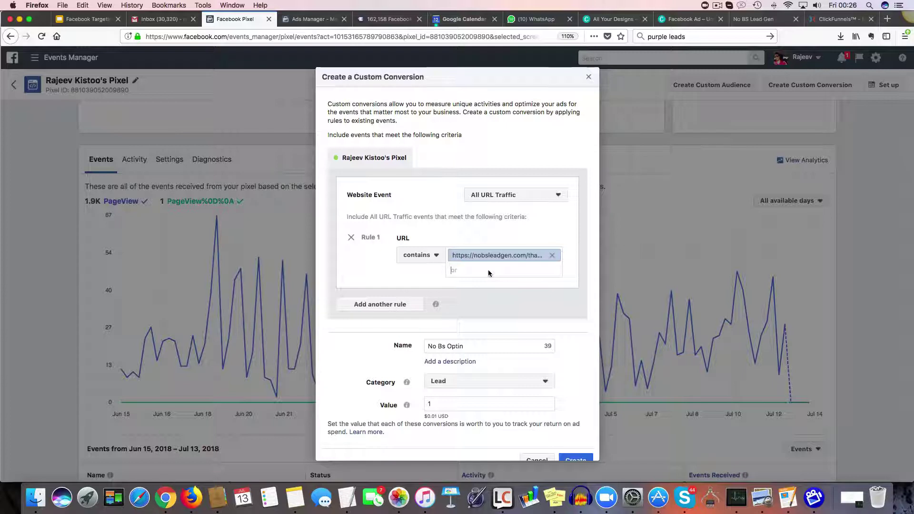
key(super+v)
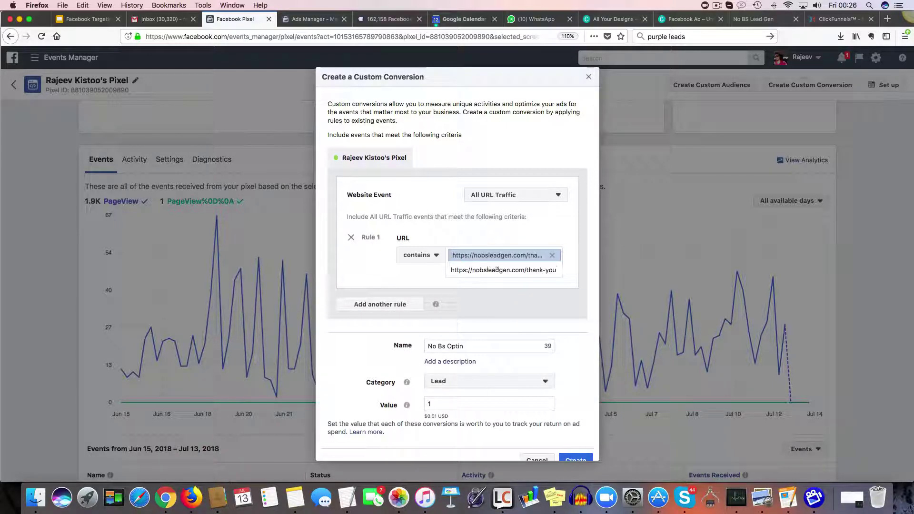
drag(525, 270, 417, 271)
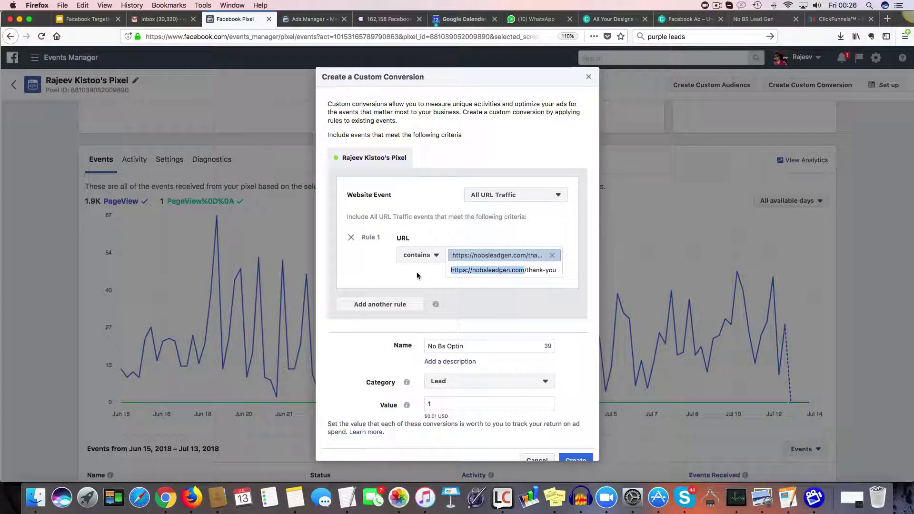
key(BackSpace)
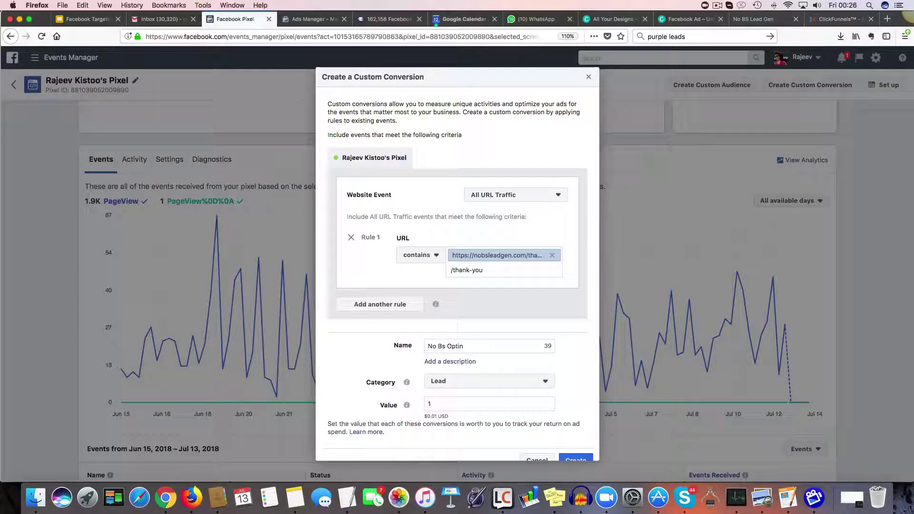
key(Return)
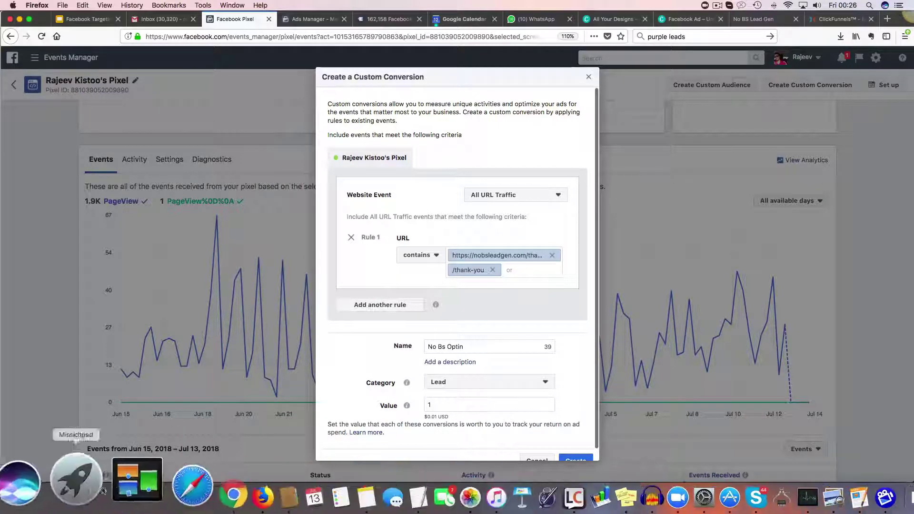
- Examine the query string and domain parts of the thank-you page address in Chrome, and return to Firefox
click(158, 486)
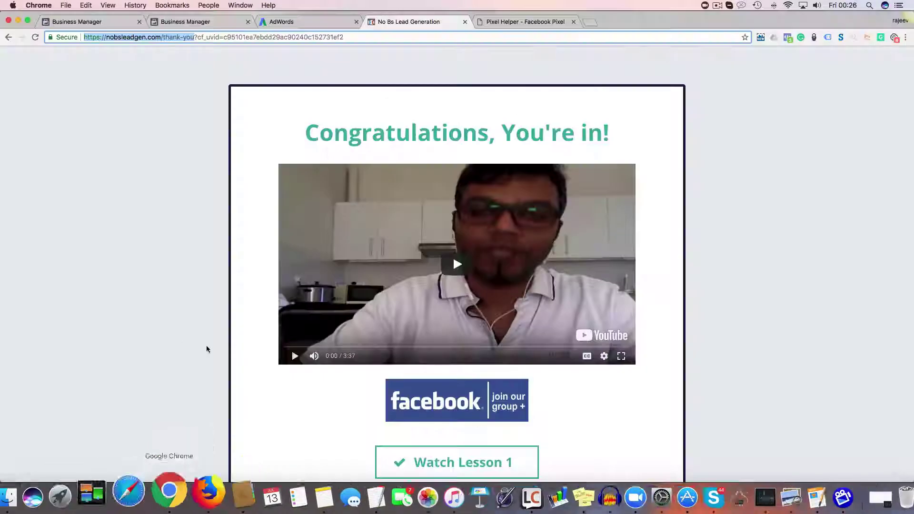
shift+click(209, 37)
drag(197, 37, 370, 40)
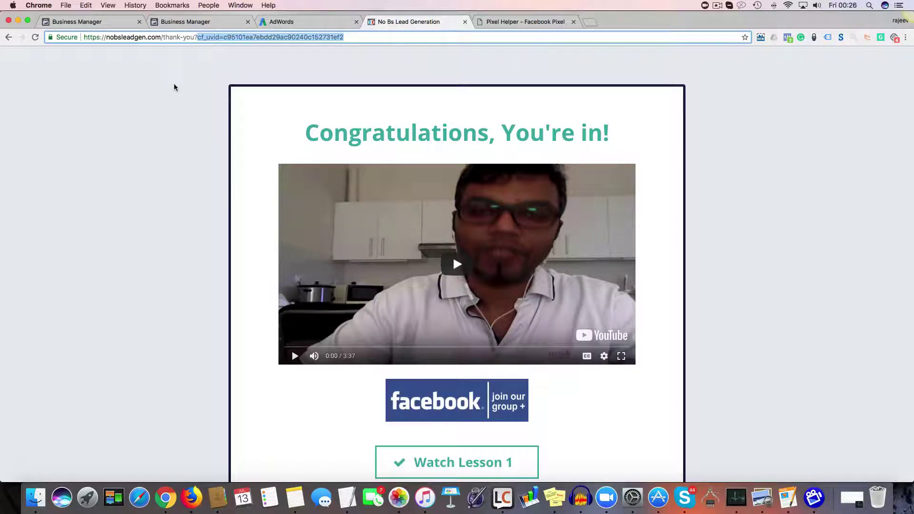
drag(84, 37, 160, 35)
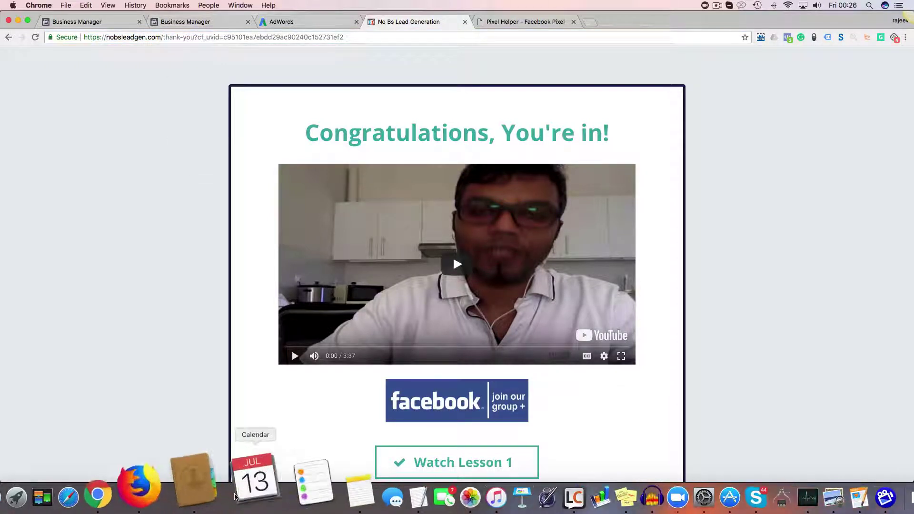
click(191, 498)
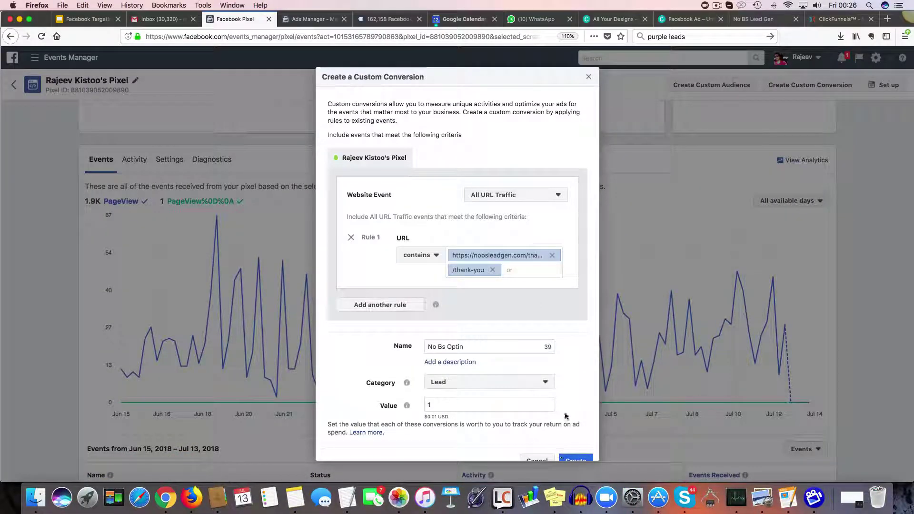
- Create the No Bs Optin custom conversion and close its confirmation
scroll(566, 457, down, 1)
click(571, 449)
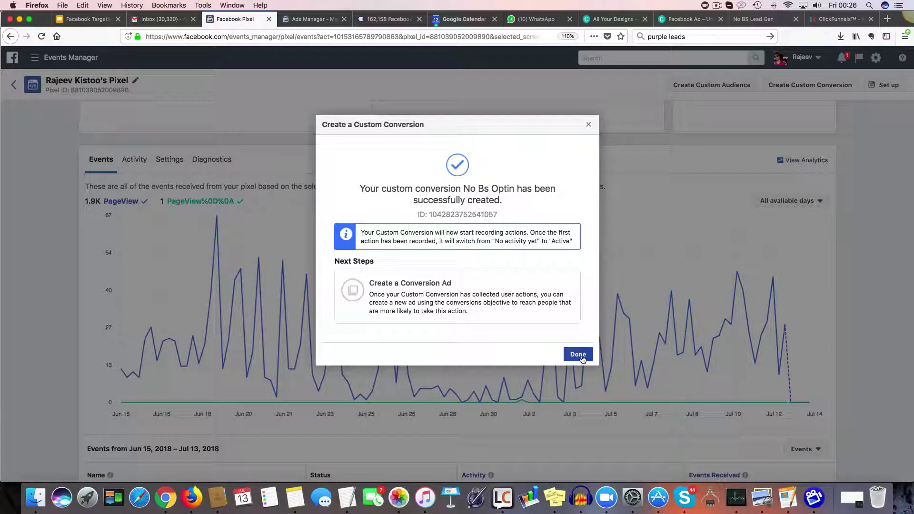
click(578, 355)
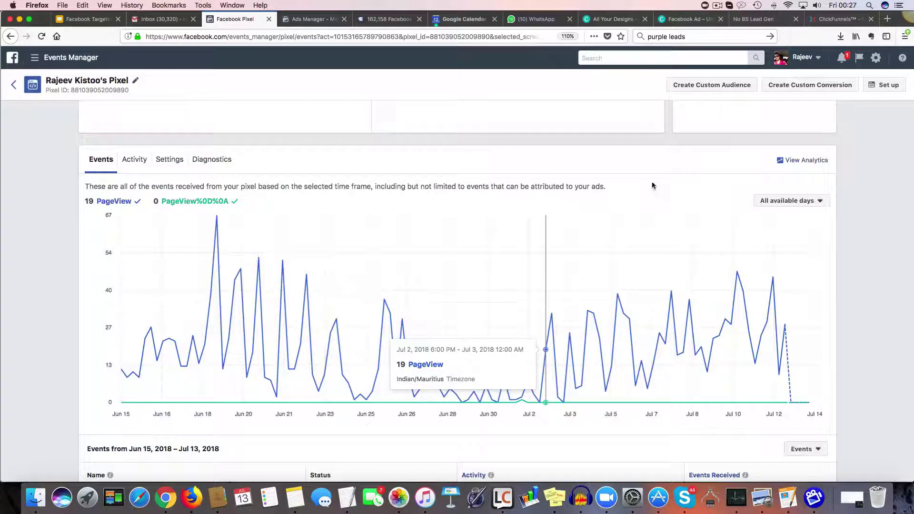
- Review the head tracking code in the NOBSLEADGEN funnel's settings in ClickFunnels
click(840, 19)
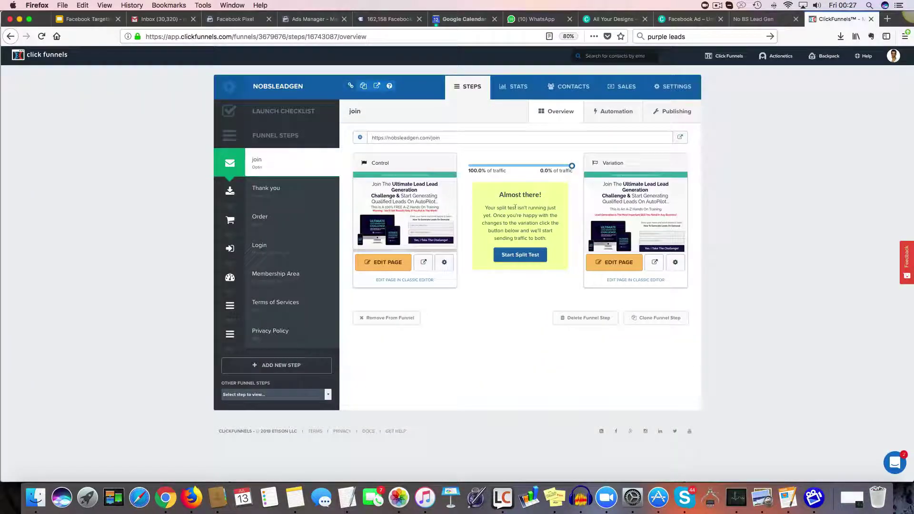
click(674, 113)
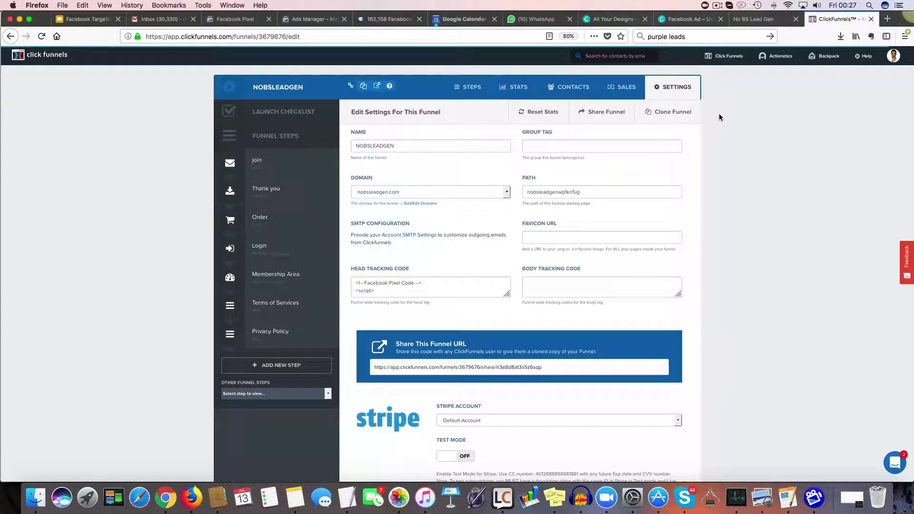
scroll(719, 119, down, 1)
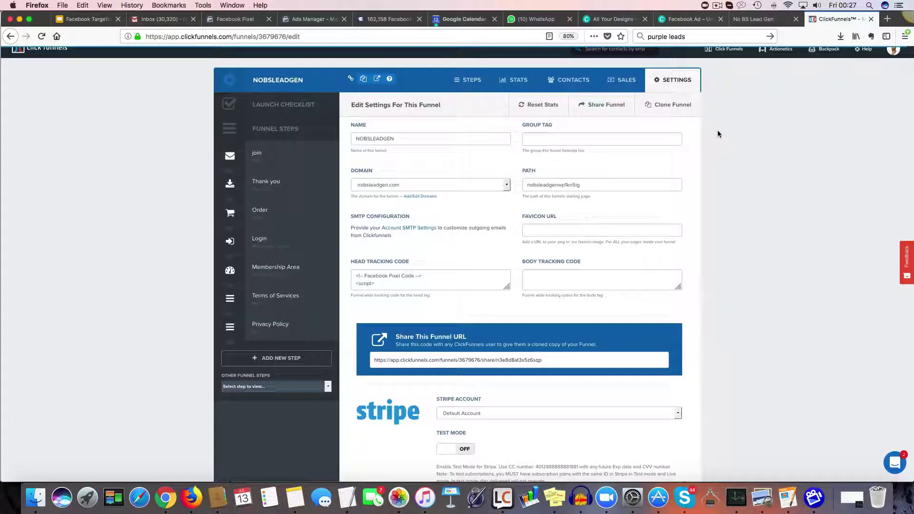
- Review the pixel's event graph, event list and today's activity in Facebook Events Manager
click(236, 19)
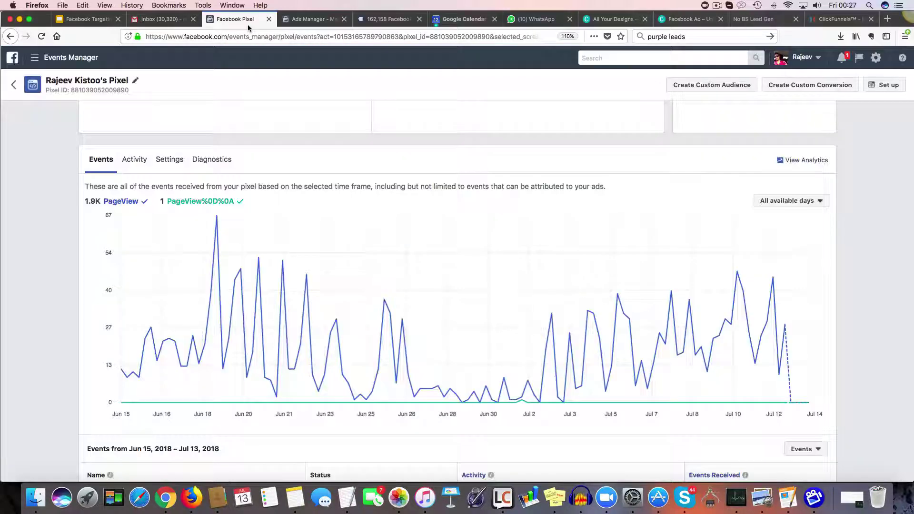
scroll(312, 172, down, 1)
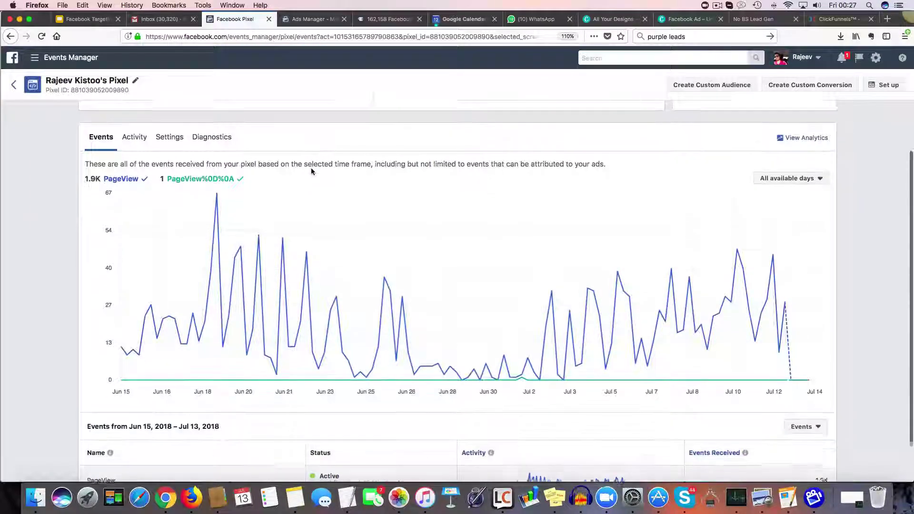
scroll(312, 171, down, 2)
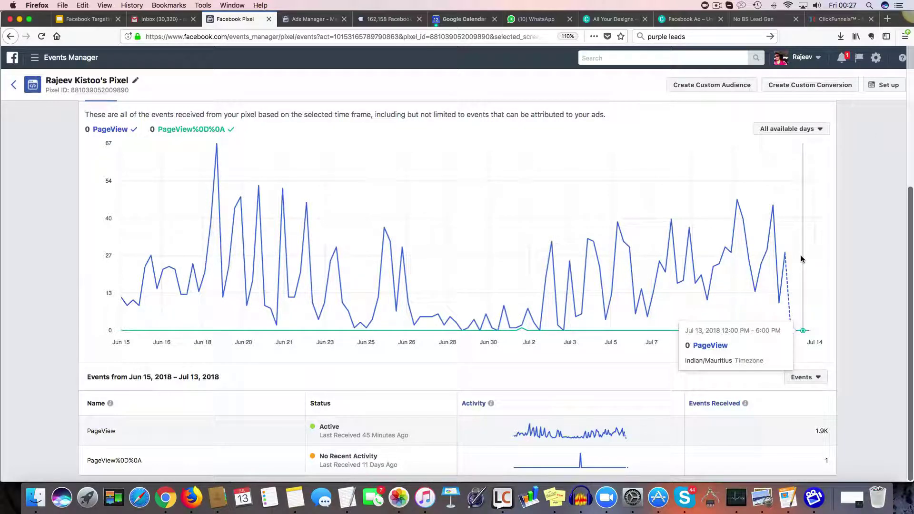
scroll(297, 385, up, 8)
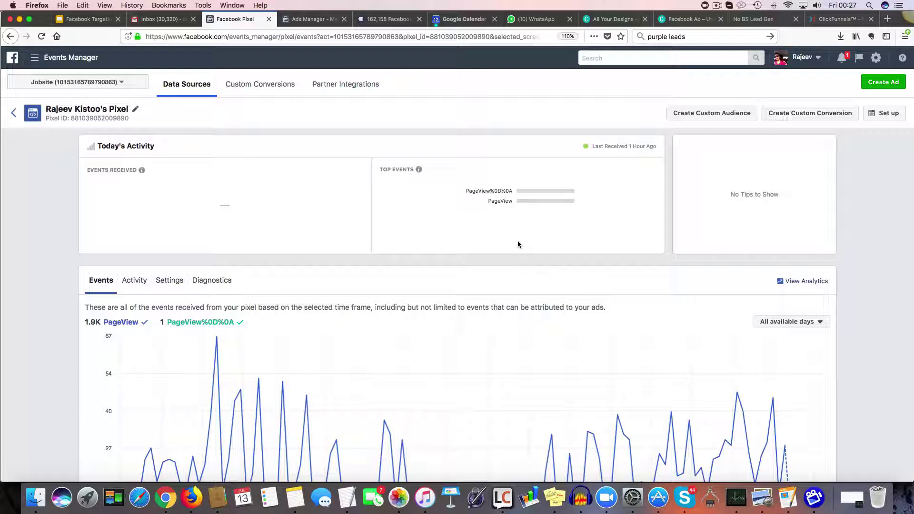
click(717, 6)
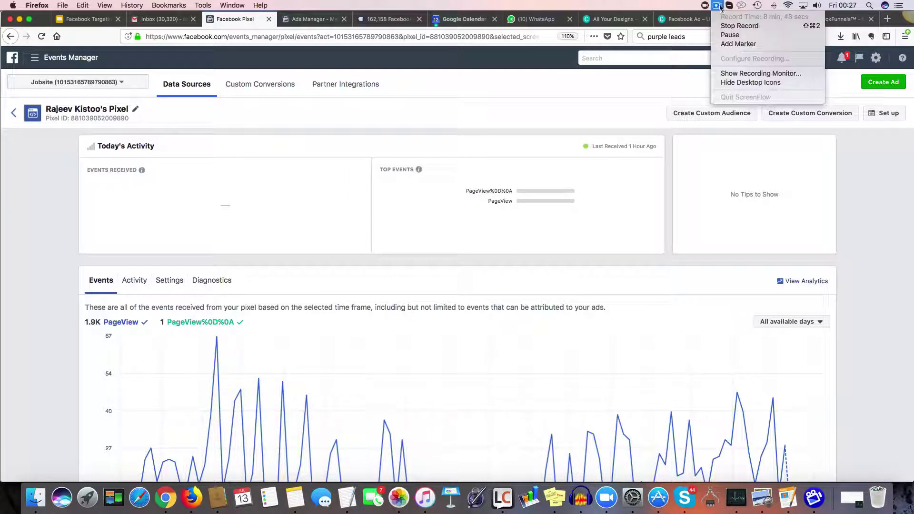